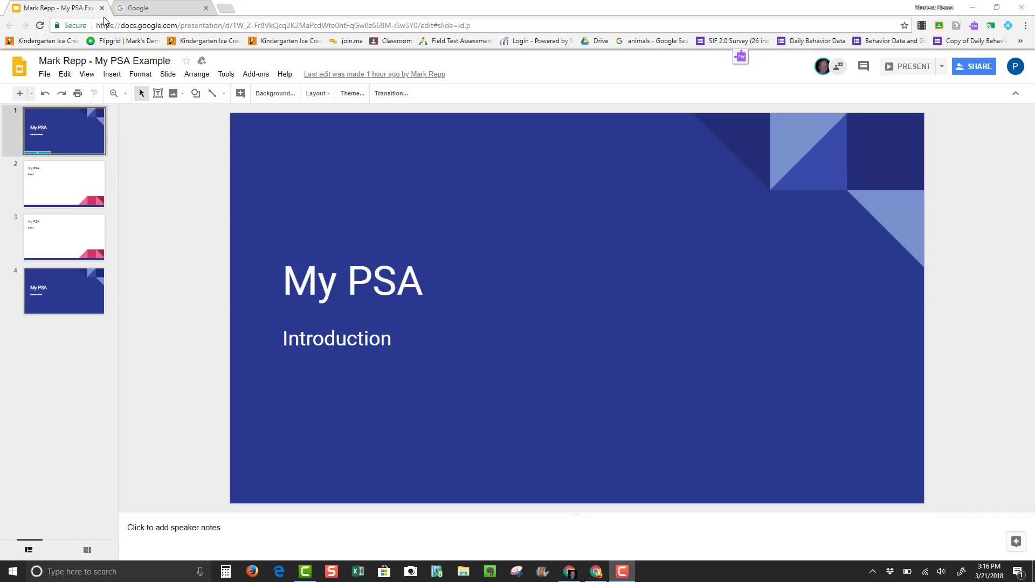
# - Search Google for 'screencastify' to reach the Screencastify - Screen Video Recorder store listing
pyautogui.click(133, 6)
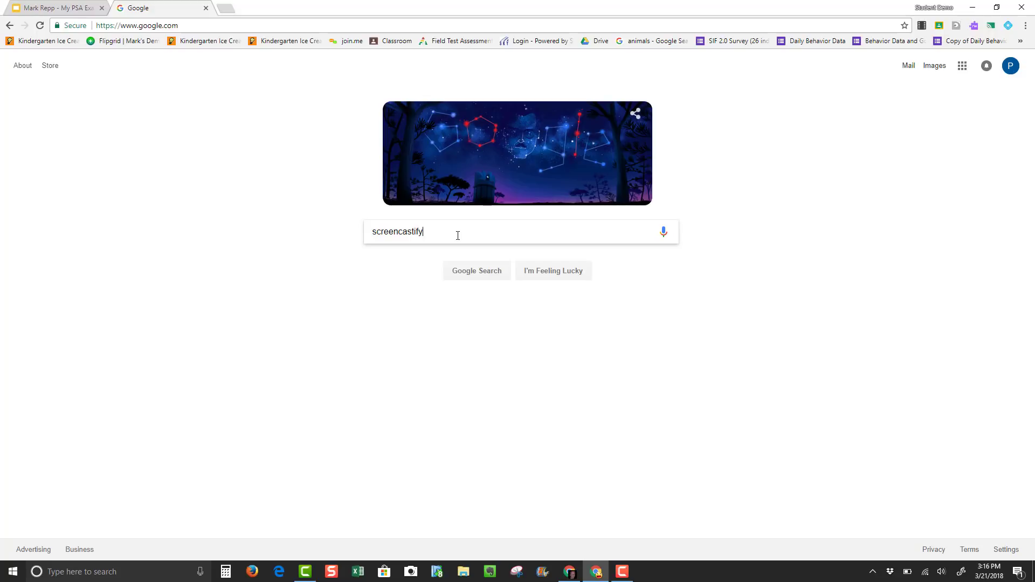
pyautogui.press('Return')
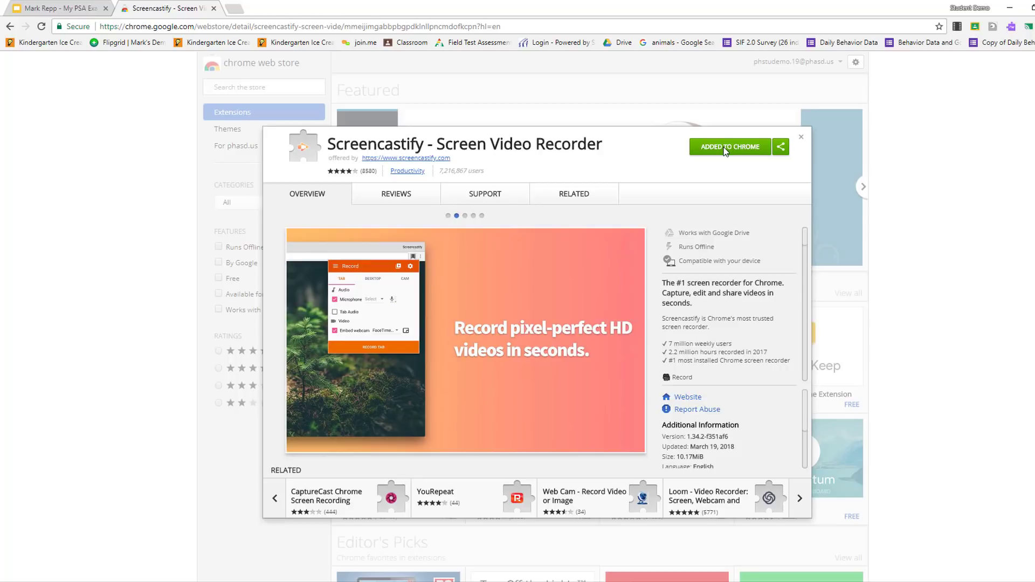
# - Sign in to Screencastify with Google and allow its extra, camera and microphone permissions
pyautogui.click(801, 138)
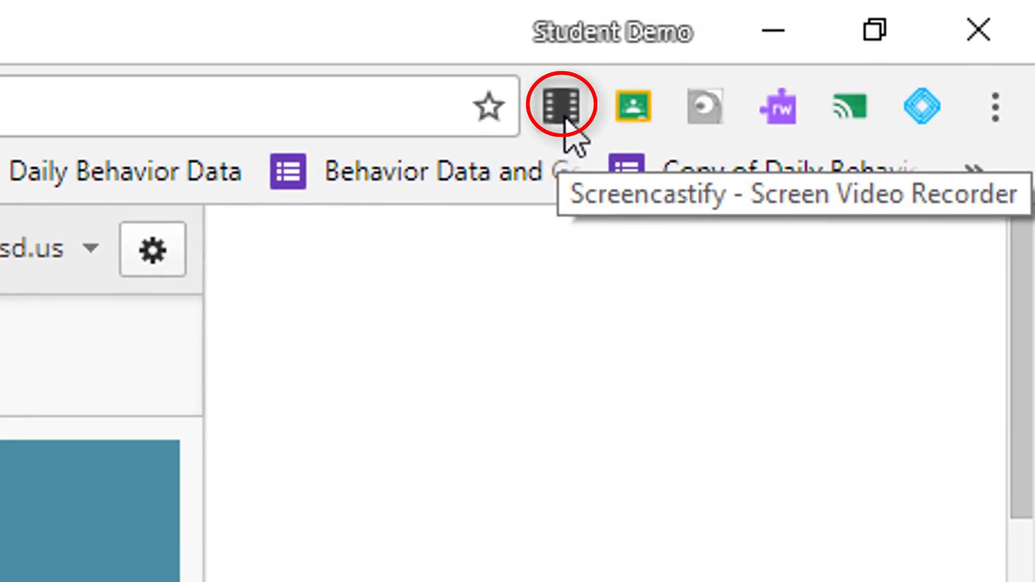
pyautogui.click(565, 120)
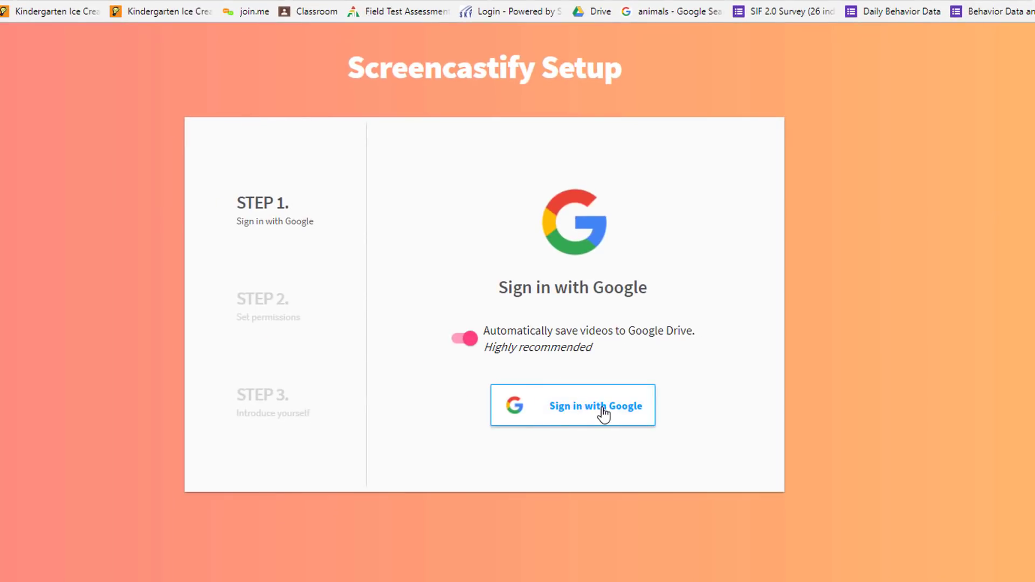
pyautogui.click(575, 413)
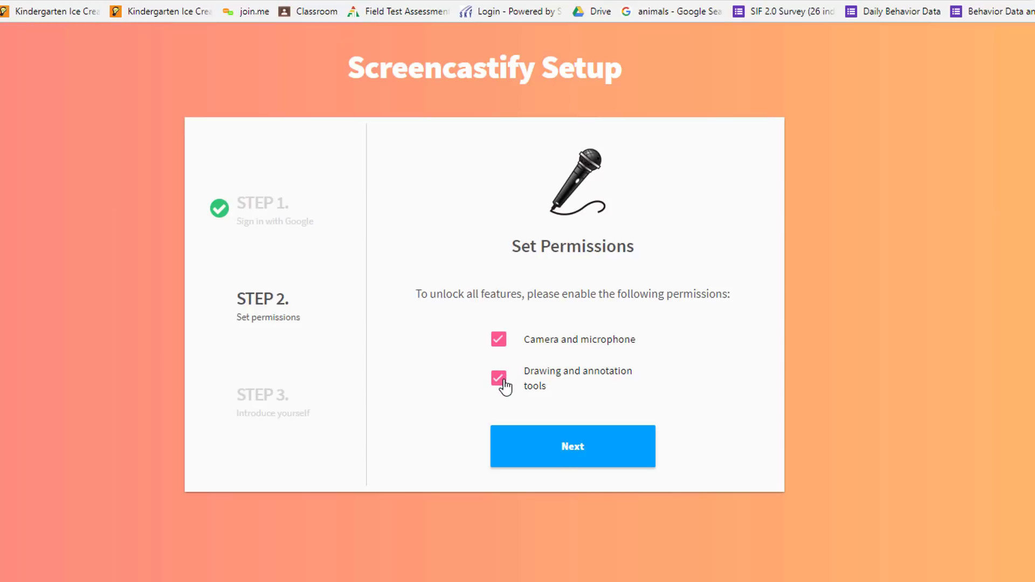
pyautogui.click(582, 447)
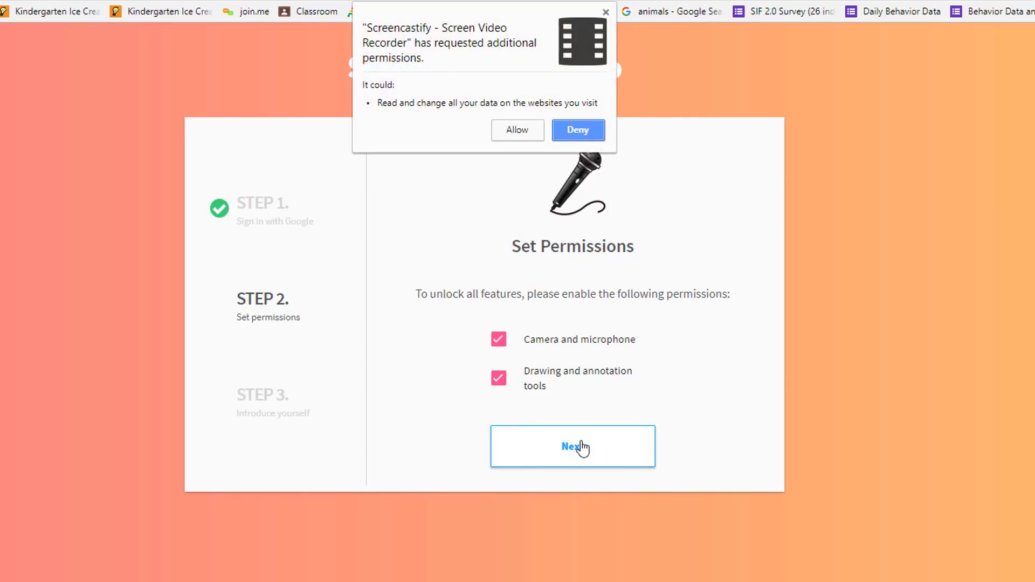
pyautogui.click(518, 131)
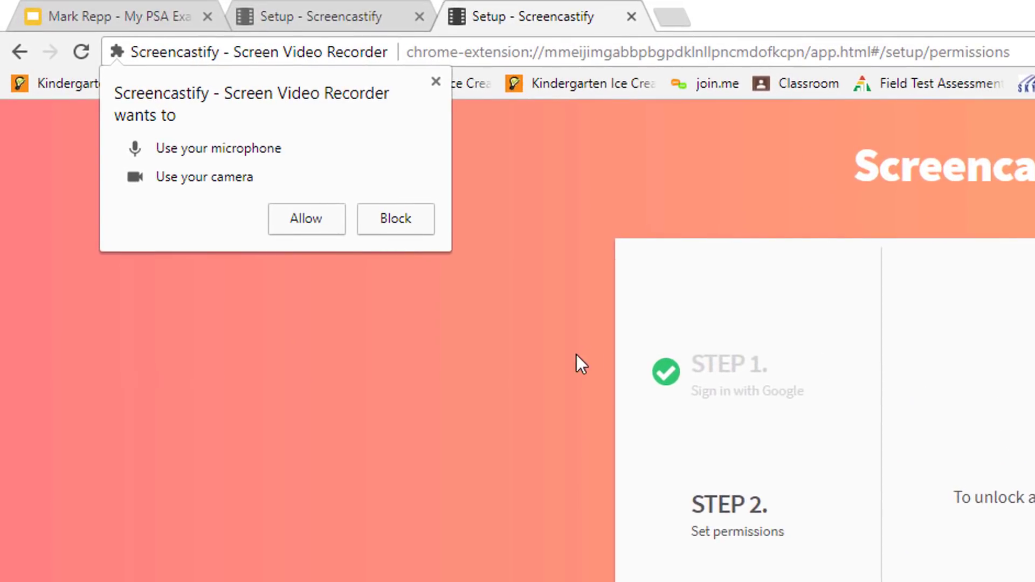
pyautogui.click(299, 219)
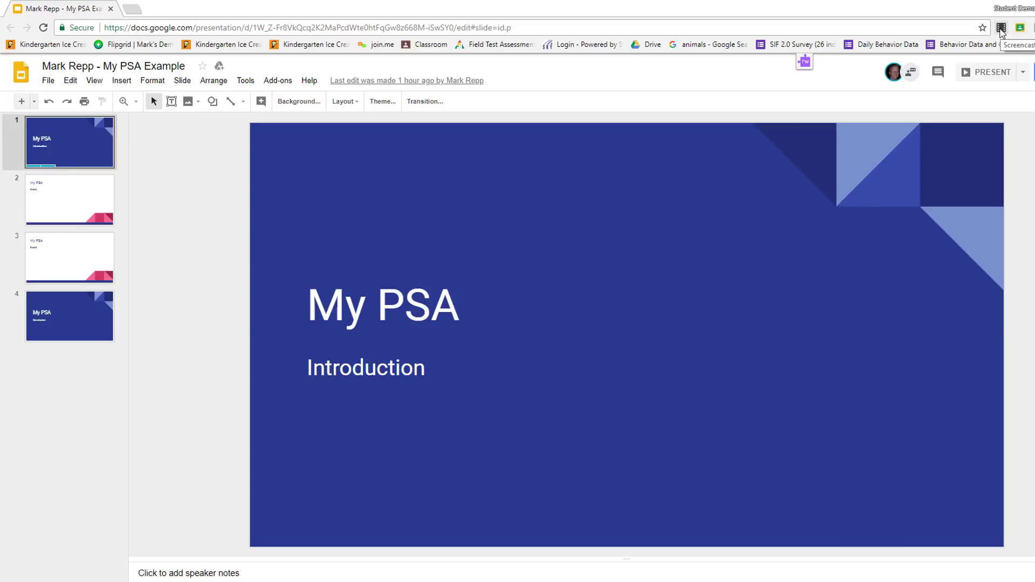
# - Bring up the Screencastify recording panel, set to desktop capture with microphone only
pyautogui.click(1001, 29)
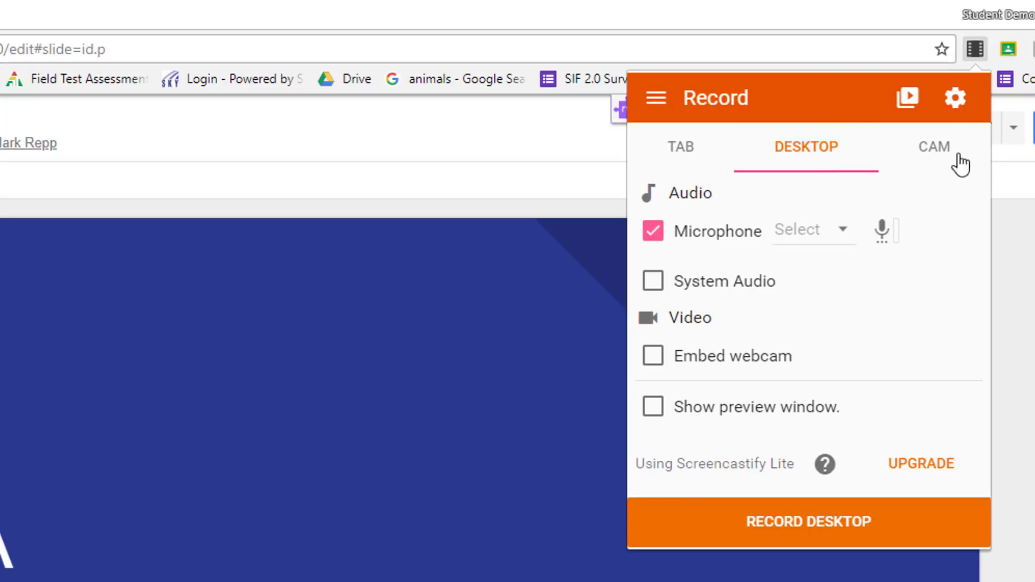
# - Switch the recorder to Tab capture and test the microphone volume, leaving it unchanged
pyautogui.click(684, 156)
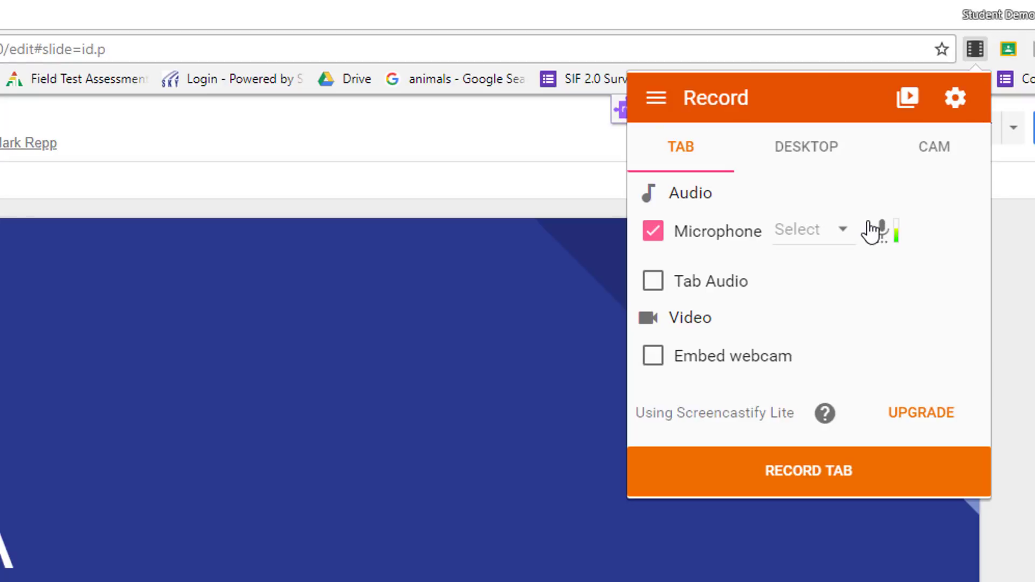
pyautogui.click(887, 229)
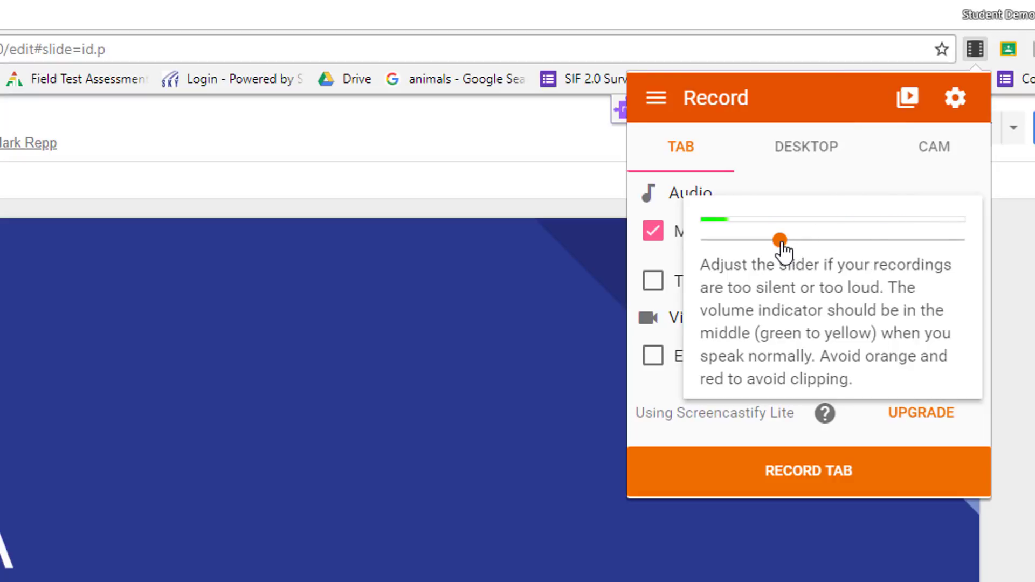
pyautogui.moveTo(780, 242); pyautogui.dragTo(866, 242)
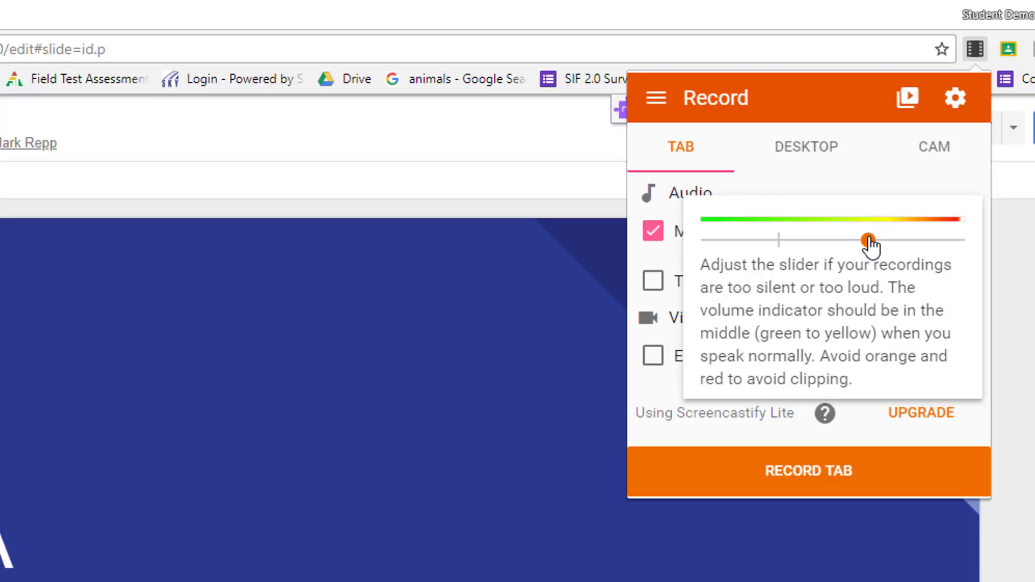
pyautogui.moveTo(867, 242); pyautogui.dragTo(782, 238)
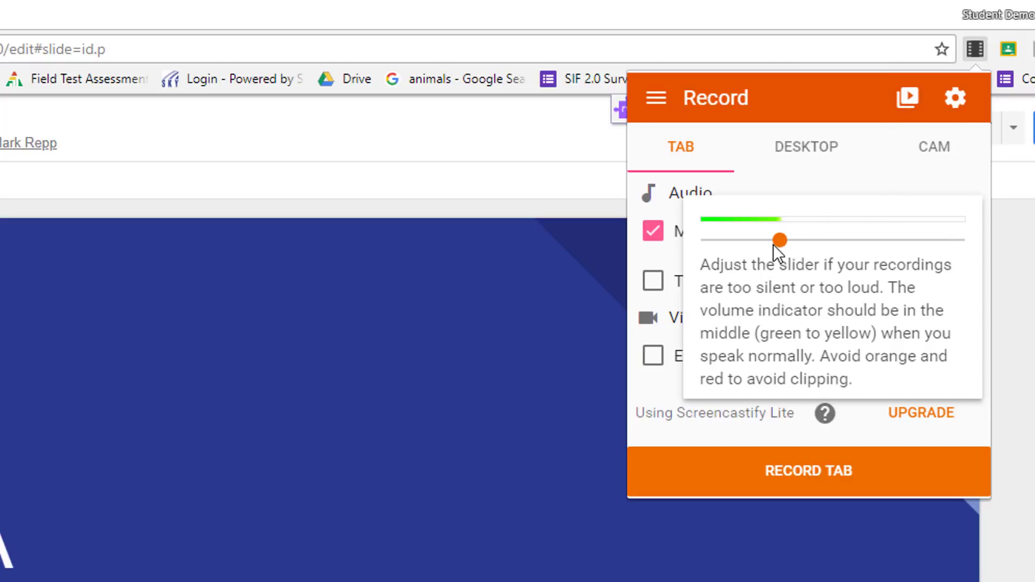
# - Embed the webcam in the tab recording, positioned in the bottom-right corner
pyautogui.click(804, 172)
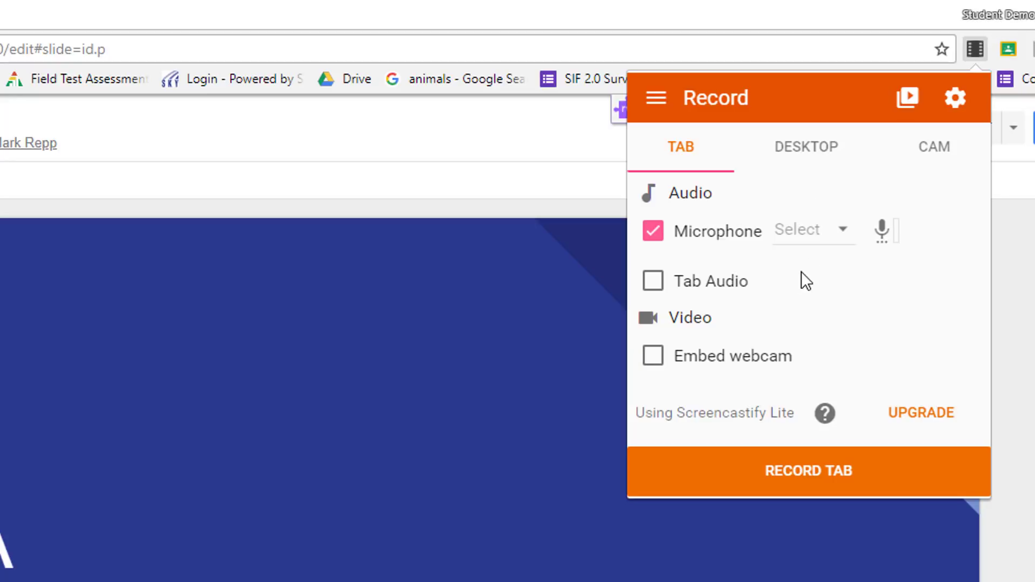
pyautogui.click(655, 357)
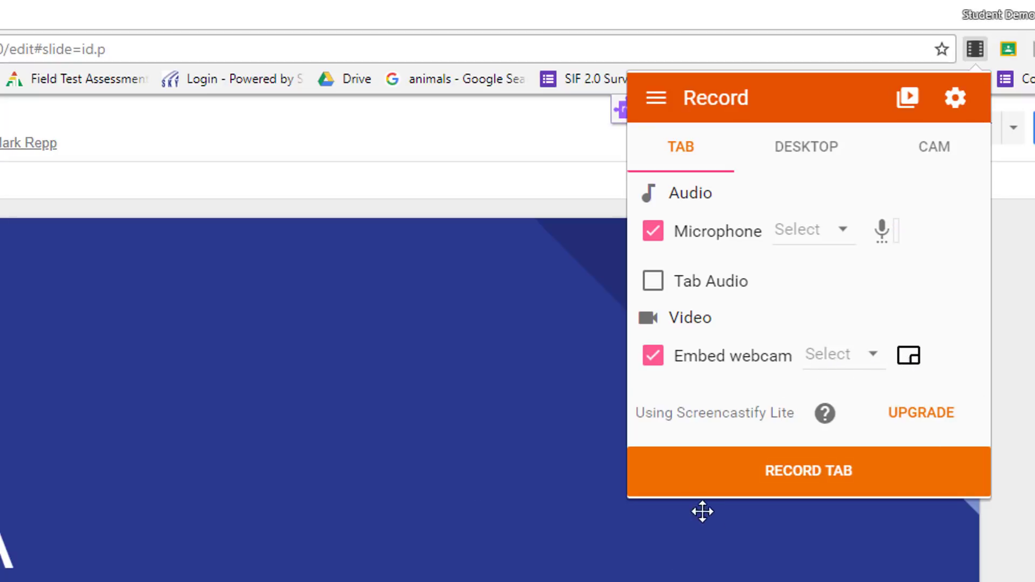
pyautogui.click(911, 360)
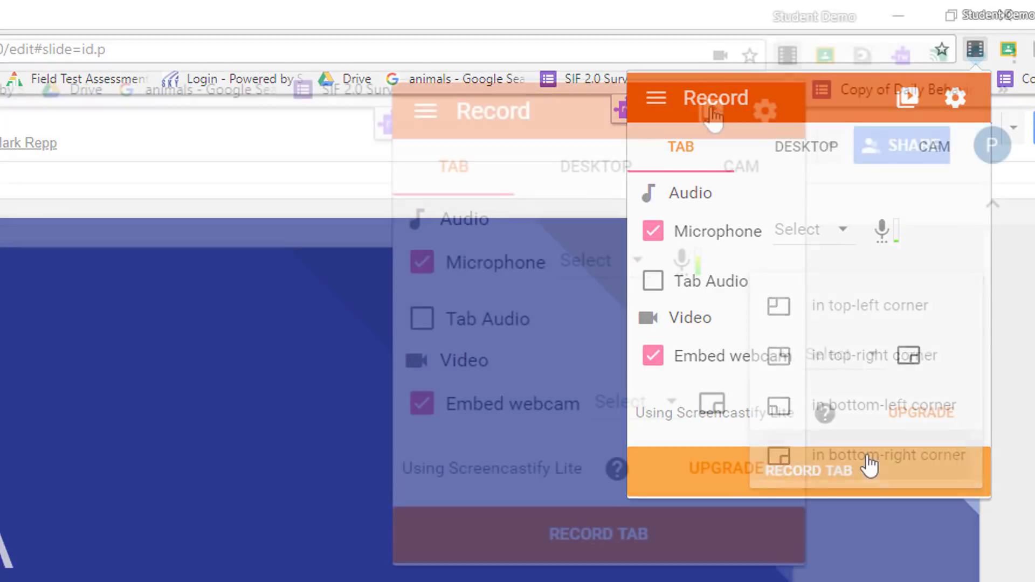
pyautogui.click(867, 463)
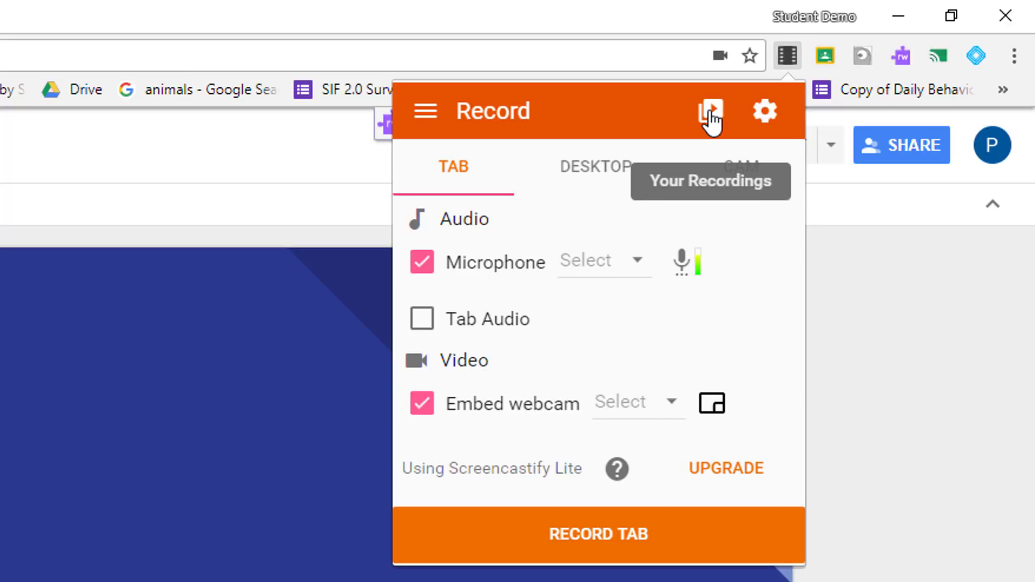
pyautogui.click(764, 113)
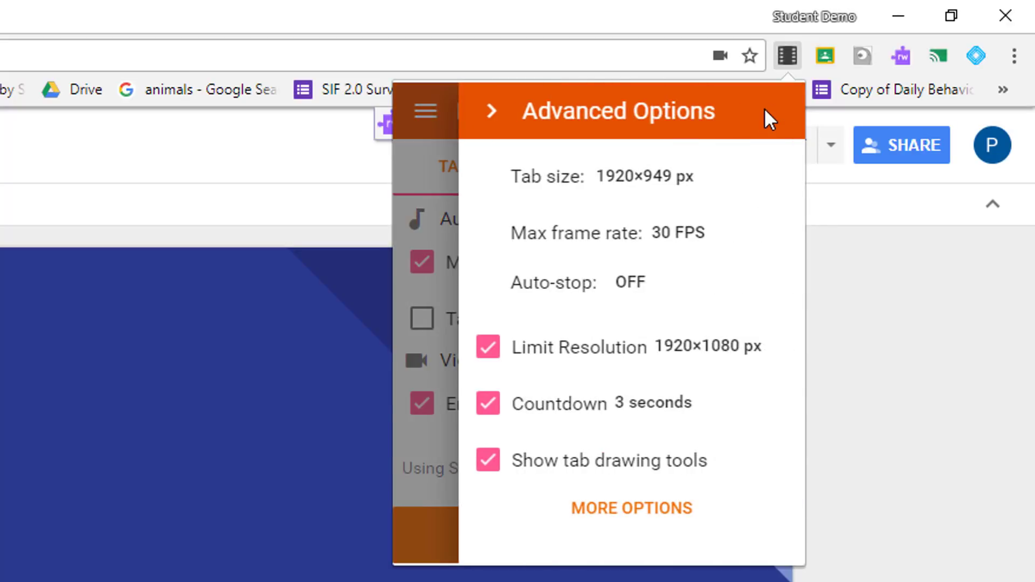
pyautogui.click(664, 410)
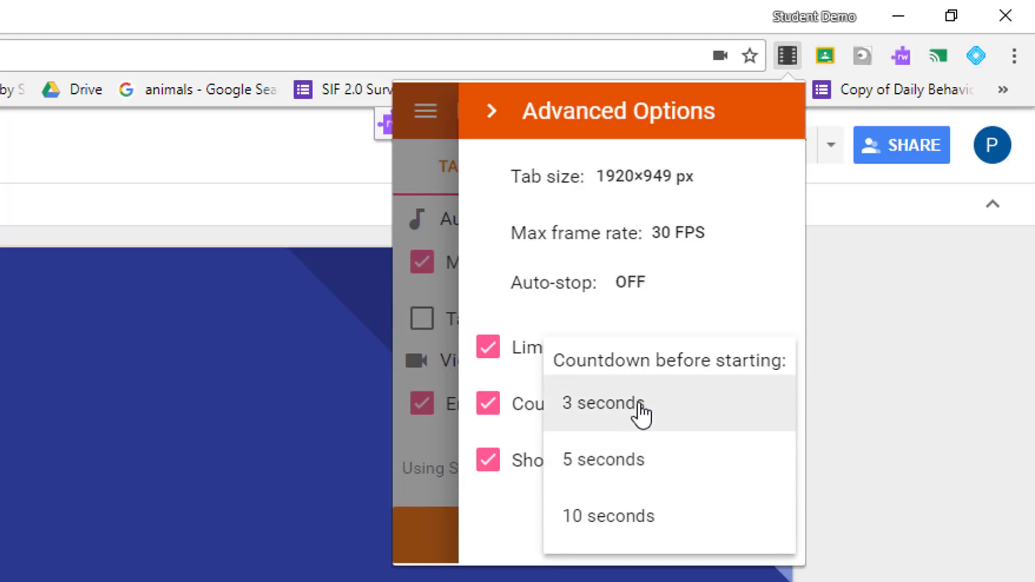
pyautogui.click(638, 467)
pyautogui.click(488, 113)
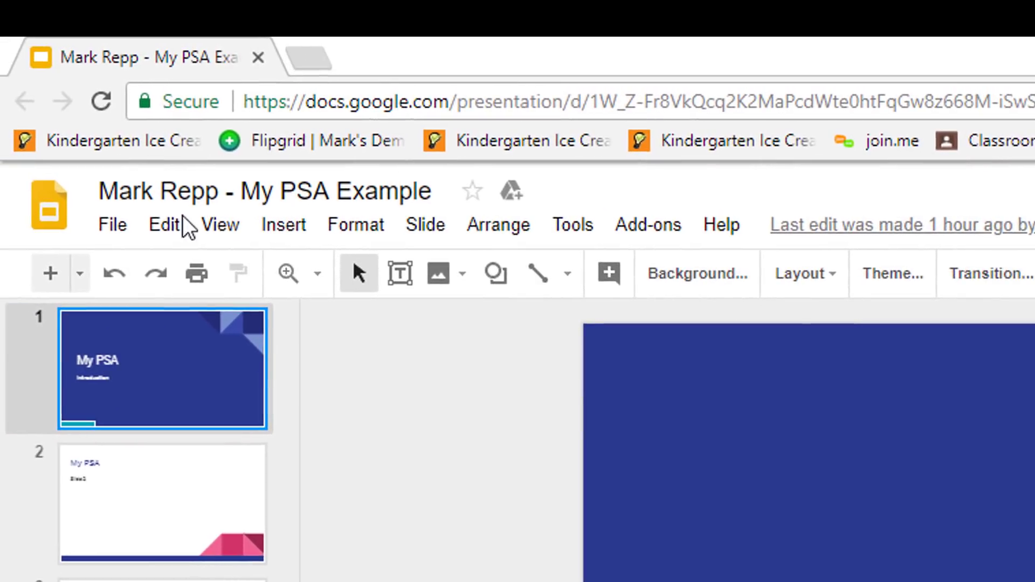
pyautogui.click(143, 186)
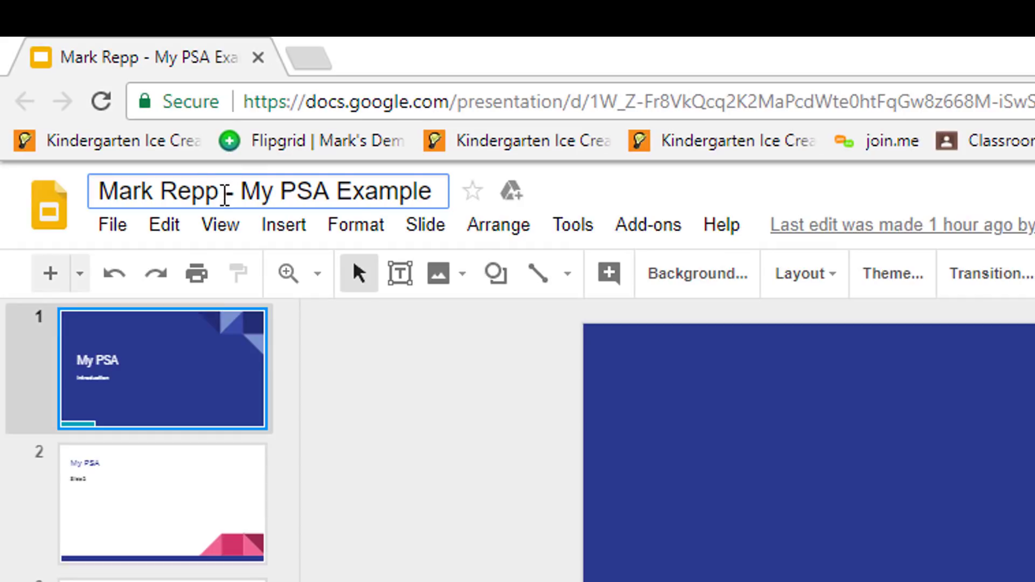
pyautogui.click(106, 190)
pyautogui.moveTo(106, 190); pyautogui.dragTo(138, 189)
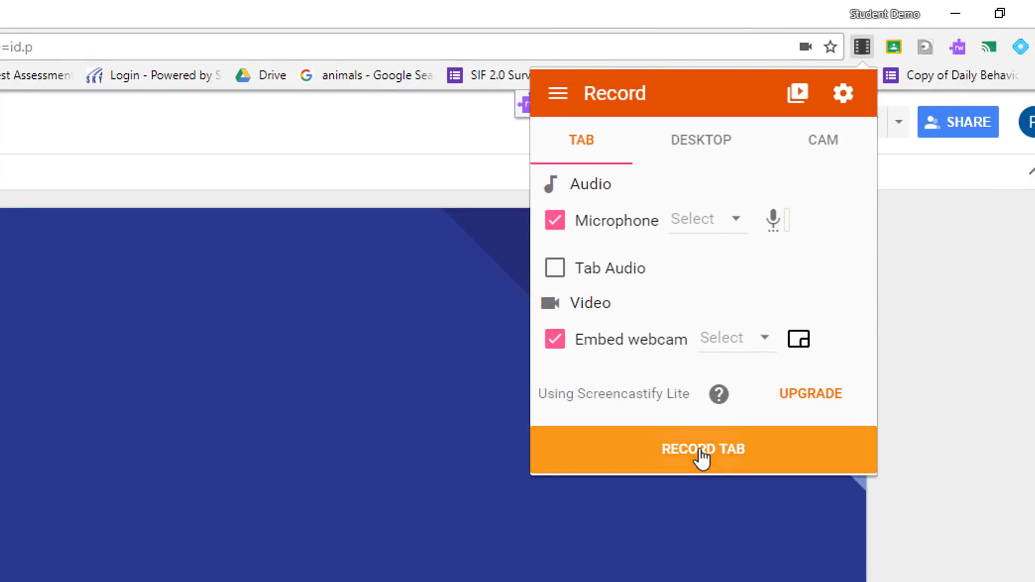
# - Start the tab recording and present the My PSA slideshow from its Introduction slide
pyautogui.click(702, 453)
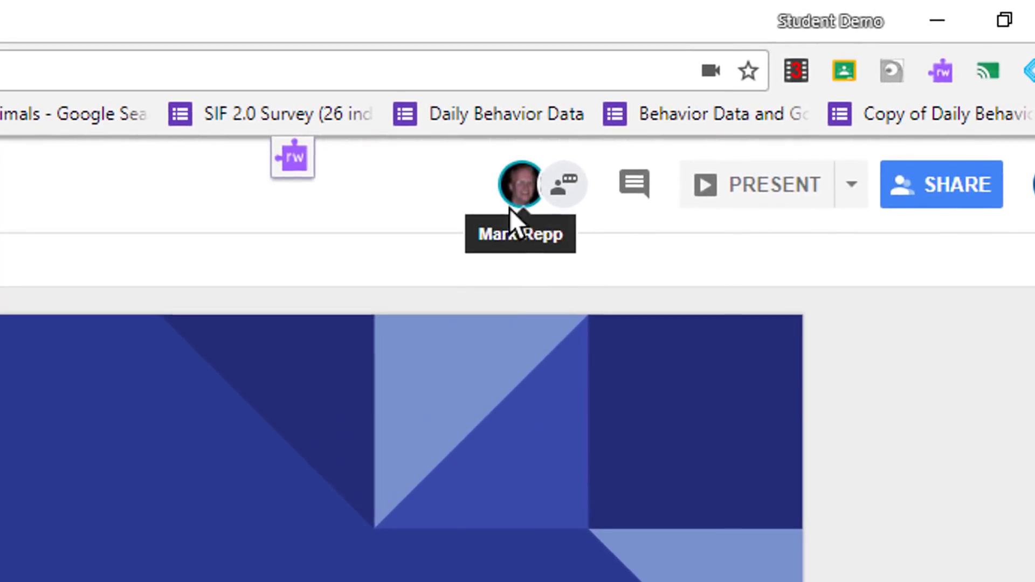
pyautogui.click(774, 175)
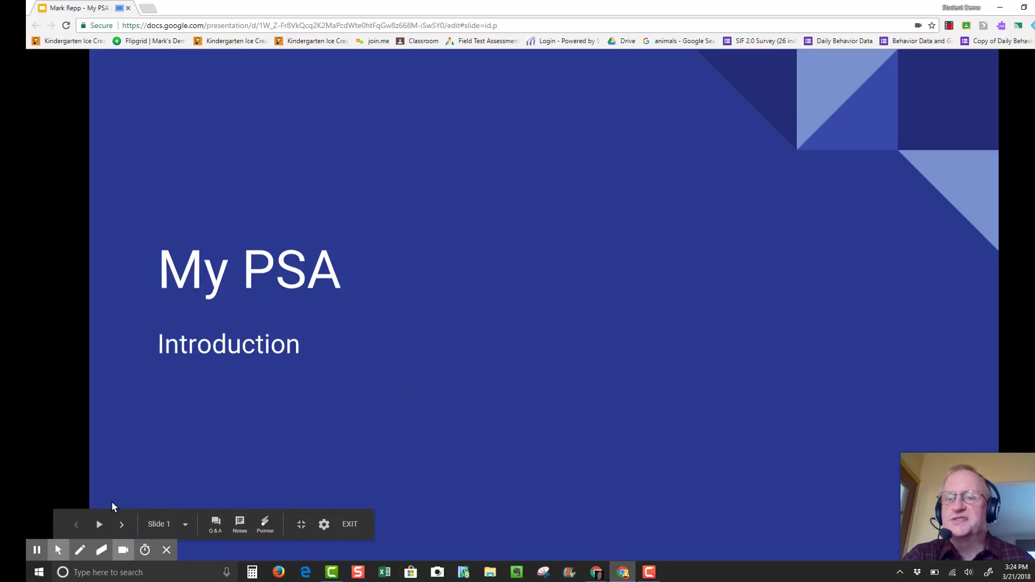
# - Turn on the Focus Mouse spotlight effect from the recorder toolbar
pyautogui.moveTo(56, 549)
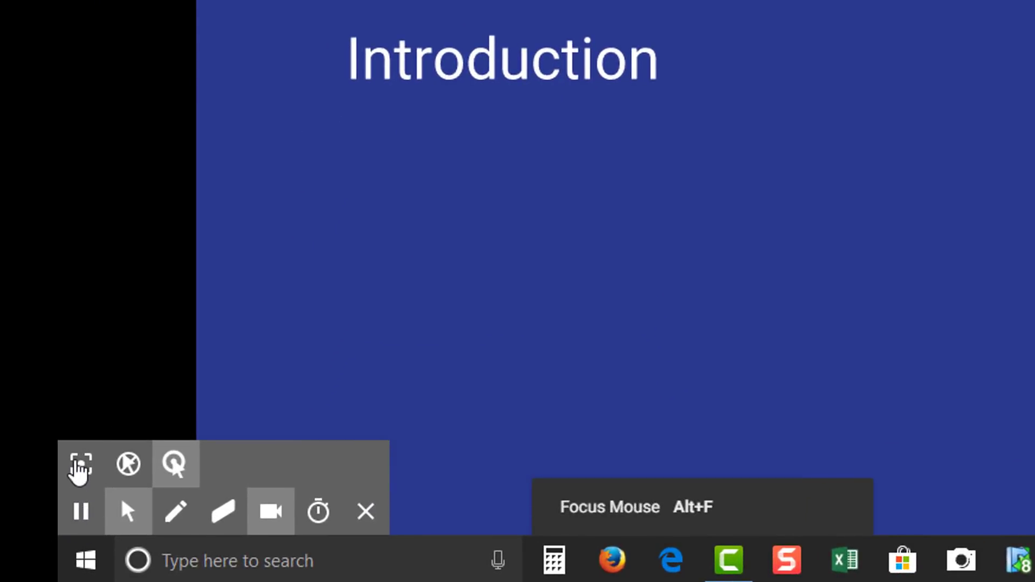
pyautogui.click(79, 467)
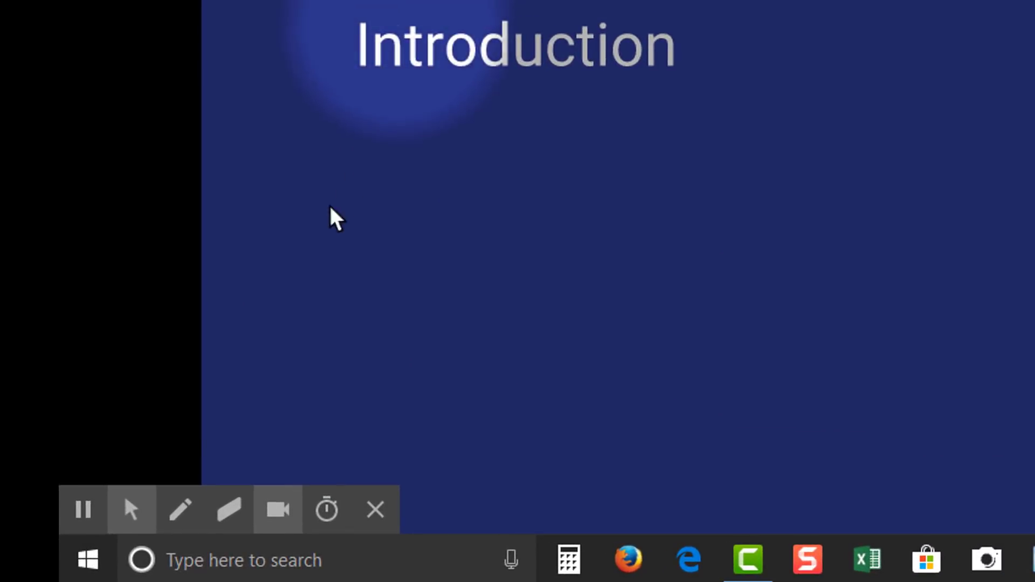
pyautogui.moveTo(79, 525)
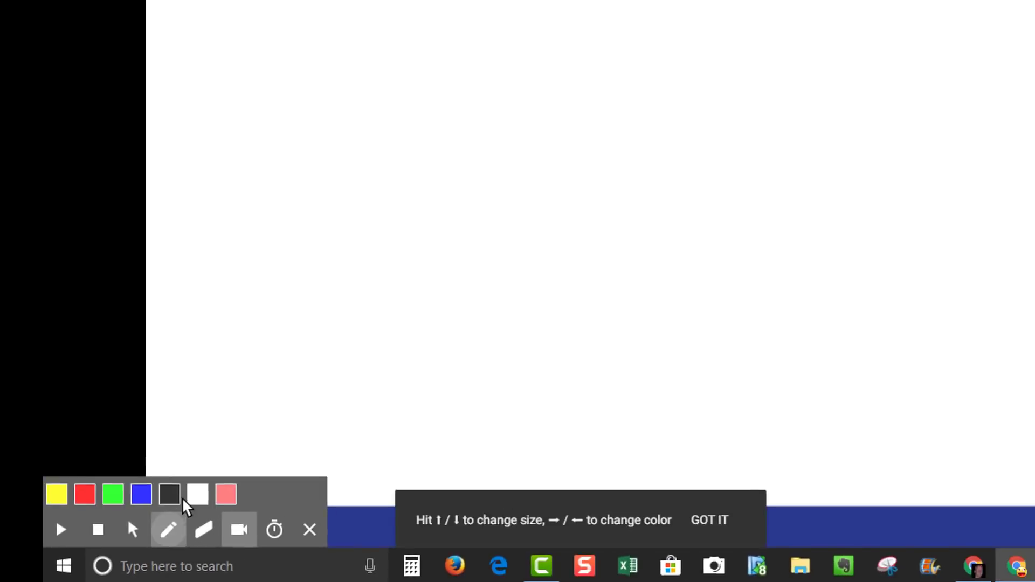
pyautogui.moveTo(609, 3); pyautogui.dragTo(599, 76)
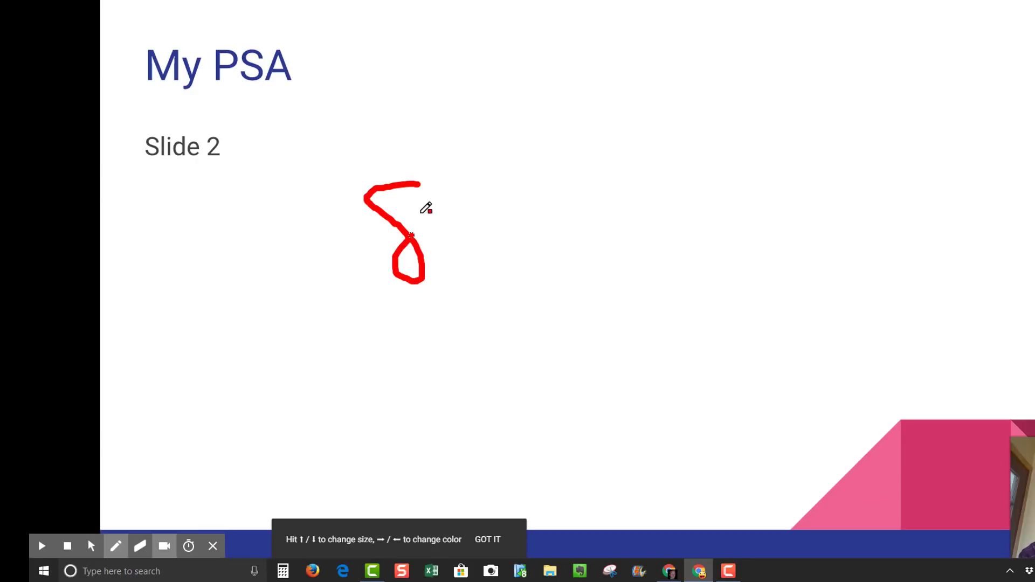
pyautogui.moveTo(410, 236); pyautogui.dragTo(426, 202)
pyautogui.moveTo(234, 120)
pyautogui.mouseDown()
pyautogui.moveTo(159, 171)
pyautogui.moveTo(216, 111)
pyautogui.moveTo(197, 107)
pyautogui.moveTo(284, 14)
pyautogui.moveTo(139, 50)
pyautogui.moveTo(171, 83)
pyautogui.mouseUp()
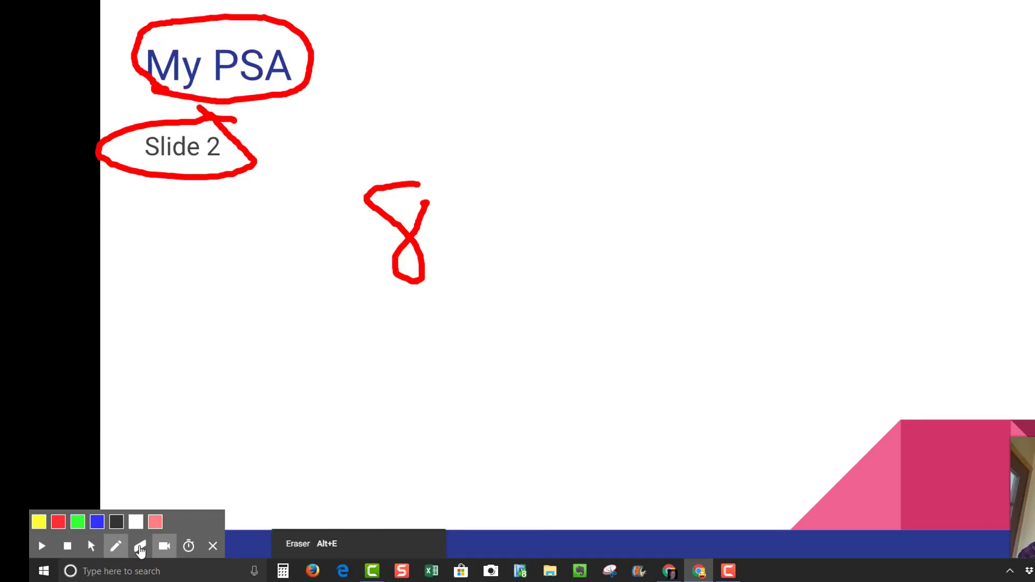
pyautogui.click(140, 549)
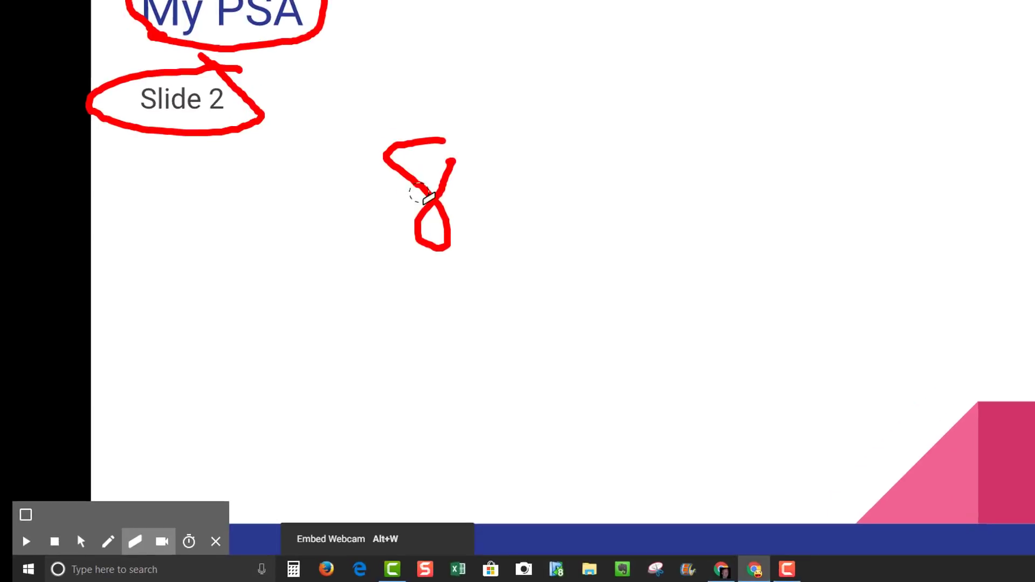
pyautogui.moveTo(426, 199)
pyautogui.mouseDown()
pyautogui.moveTo(506, 202)
pyautogui.moveTo(458, 220)
pyautogui.moveTo(457, 160)
pyautogui.moveTo(445, 172)
pyautogui.moveTo(469, 124)
pyautogui.moveTo(417, 134)
pyautogui.moveTo(407, 125)
pyautogui.moveTo(440, 164)
pyautogui.mouseUp()
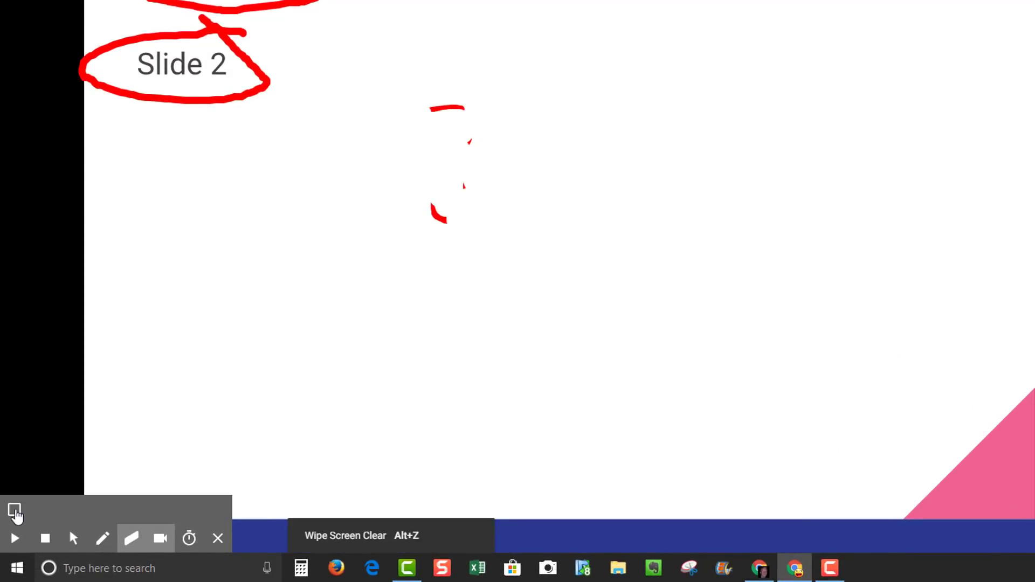
pyautogui.click(14, 511)
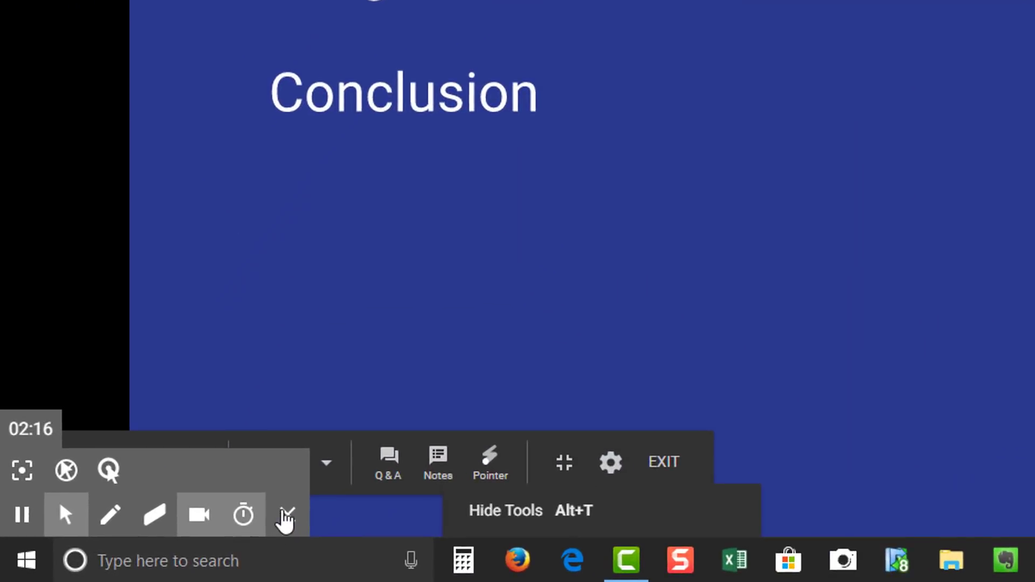
# - Hide the on-slide recording controls and stop the recording at 02:47
pyautogui.click(287, 518)
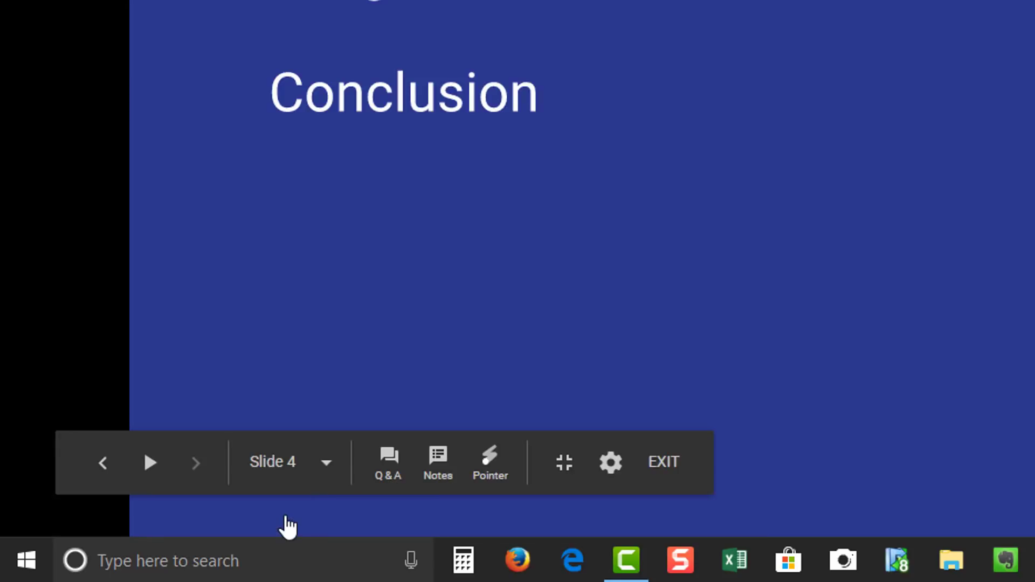
pyautogui.moveTo(345, 439)
pyautogui.hotkey('alt', 'shift', 'p')
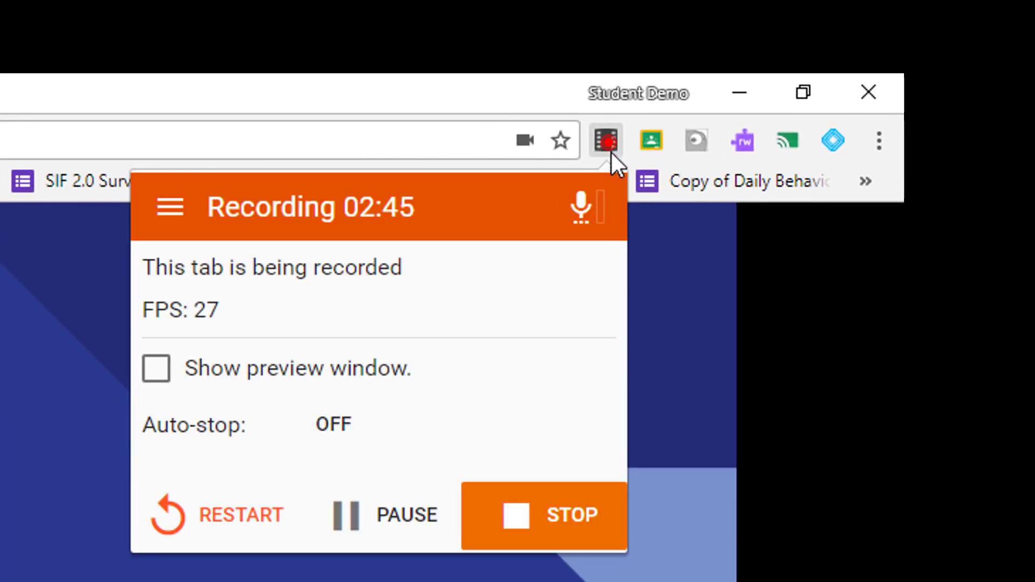
pyautogui.click(545, 523)
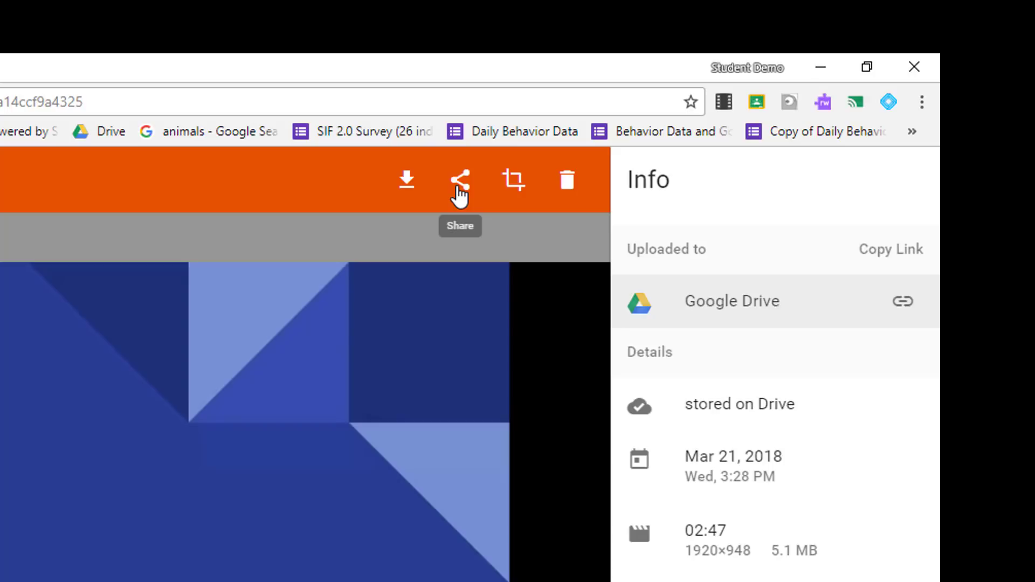
# - Share the recording through Google Drive with anyone-with-link access and copy the link
pyautogui.click(458, 196)
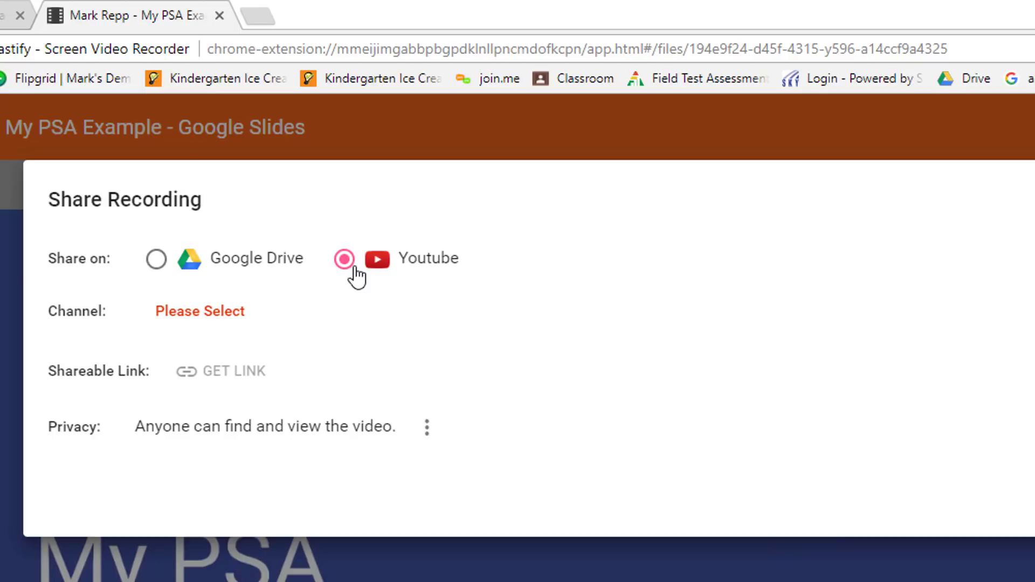
pyautogui.click(157, 260)
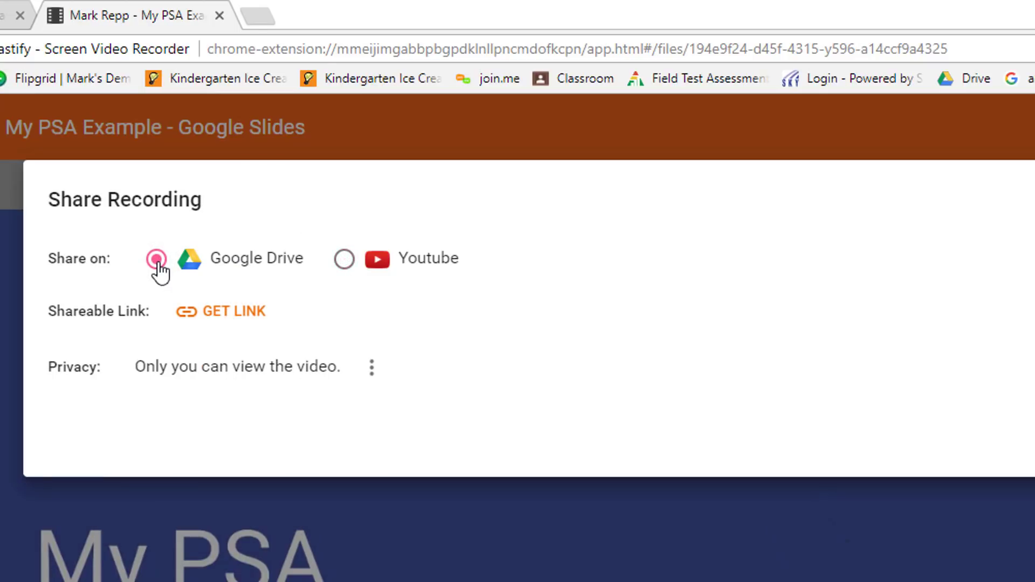
pyautogui.click(220, 322)
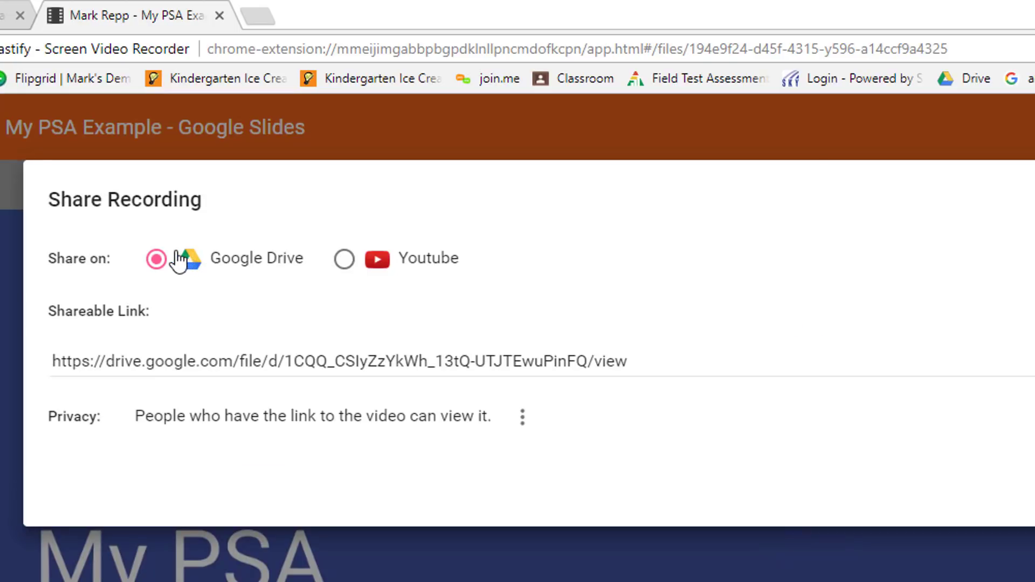
pyautogui.click(76, 360)
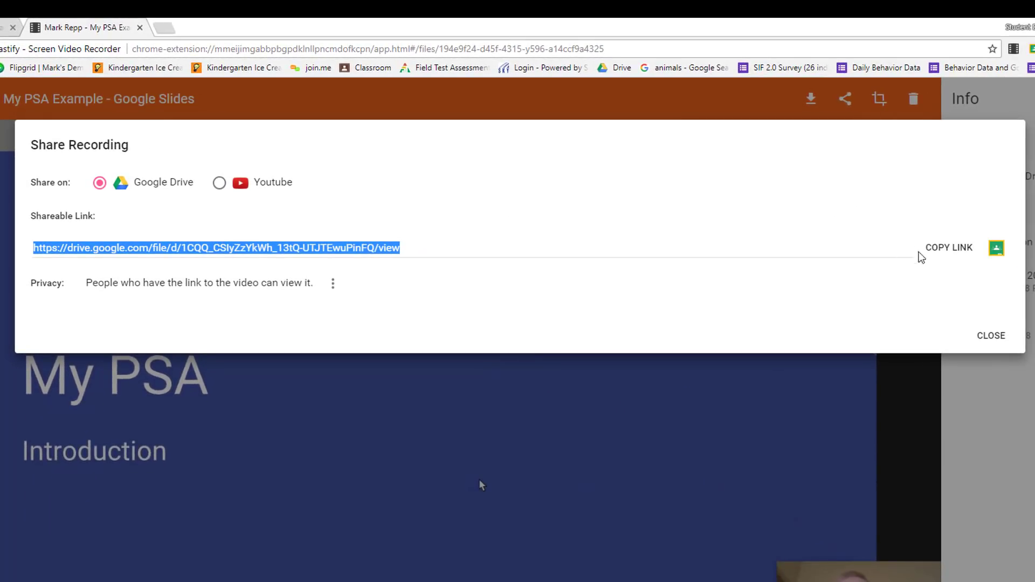
pyautogui.click(947, 250)
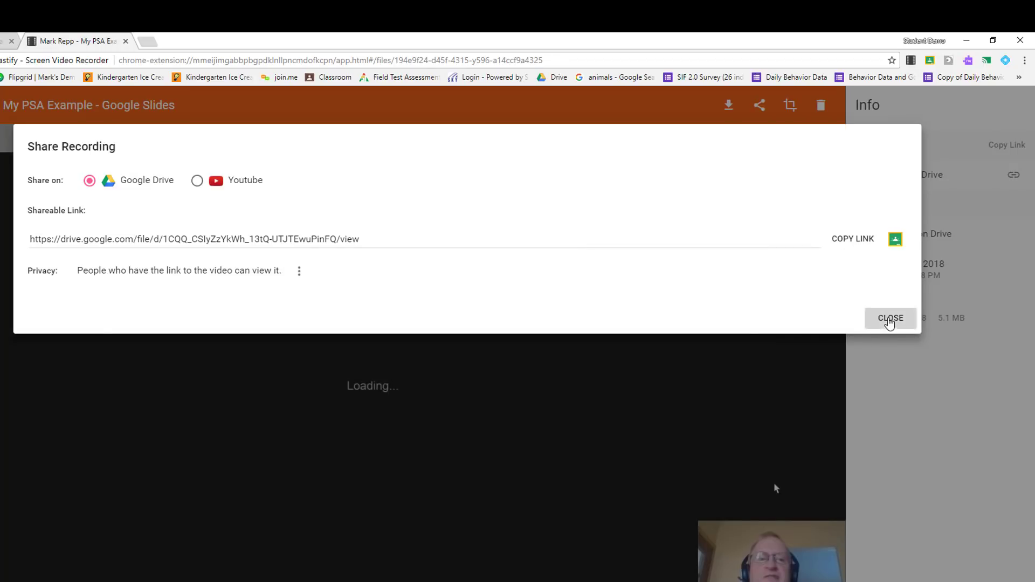
# - Open the Turn in Screencasts Here assignment in Google Classroom in a new tab
pyautogui.click(889, 320)
pyautogui.click(152, 42)
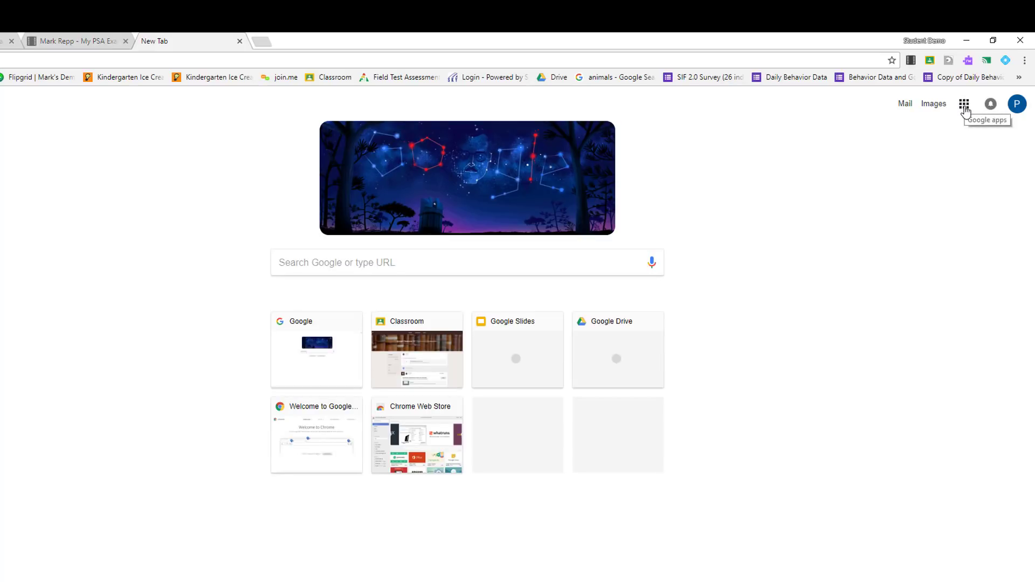
pyautogui.click(963, 104)
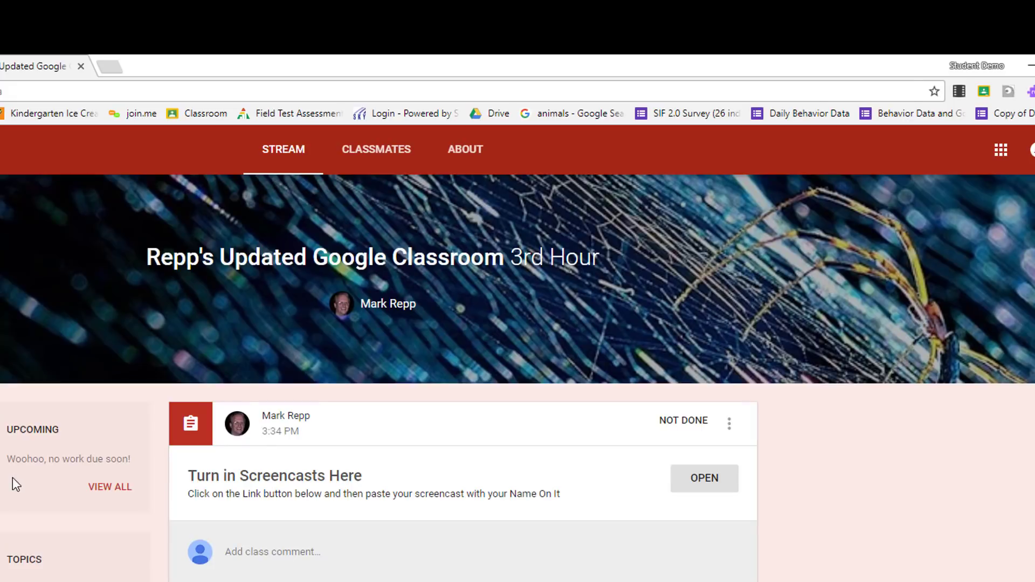
pyautogui.click(716, 480)
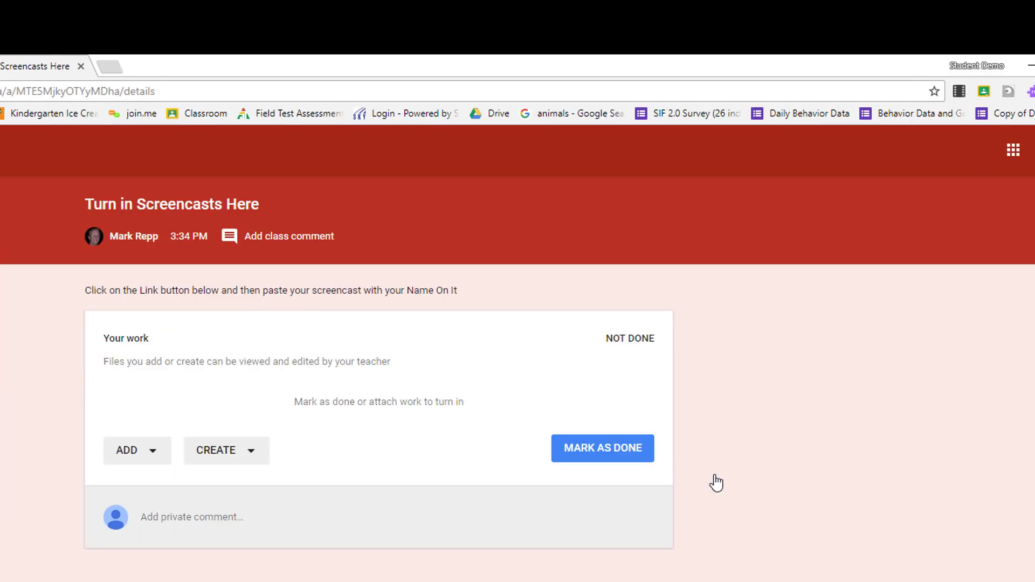
# - Attach the copied Drive video link to the assignment's Your work
pyautogui.click(139, 454)
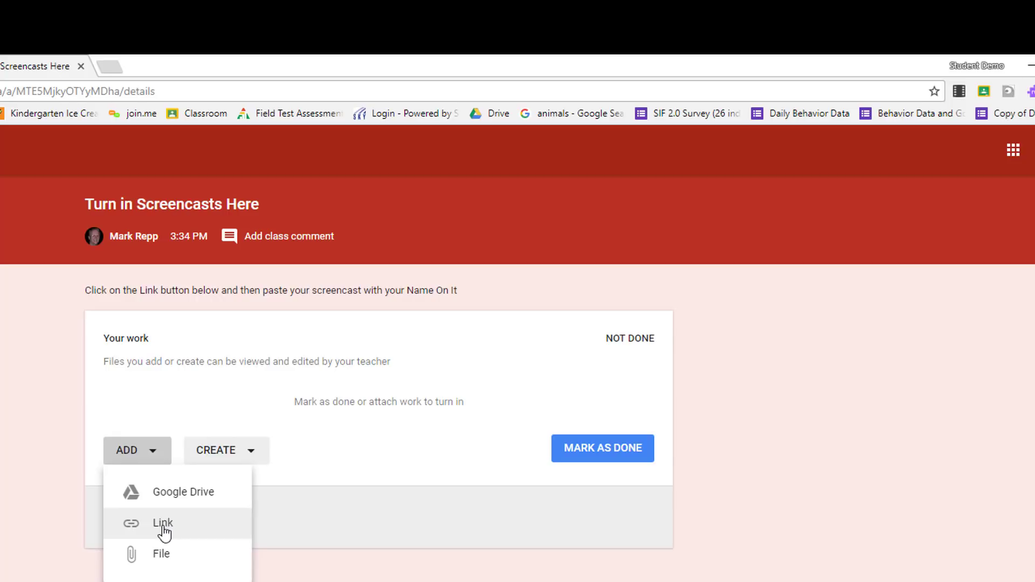
pyautogui.click(163, 525)
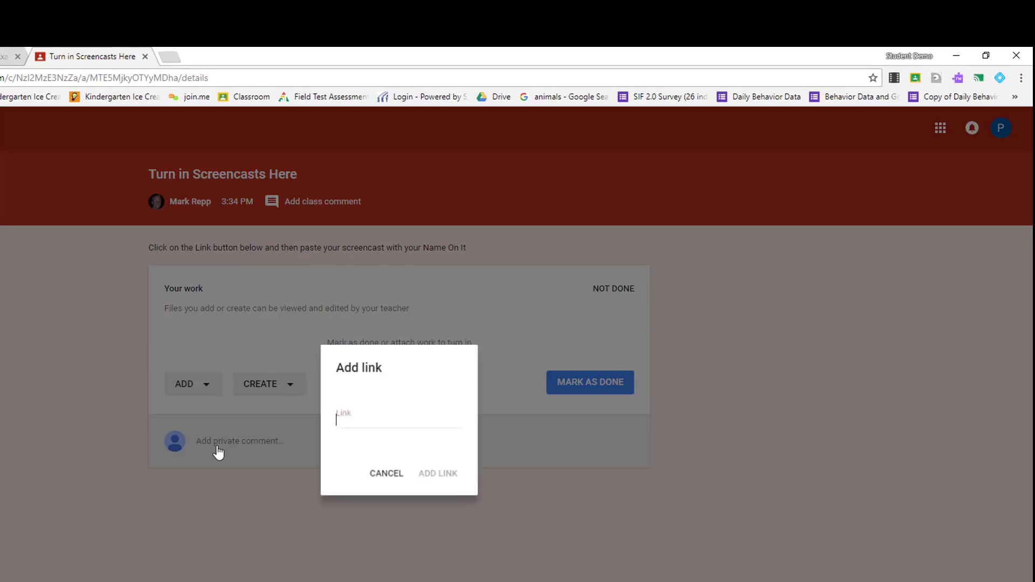
pyautogui.rightClick(349, 416)
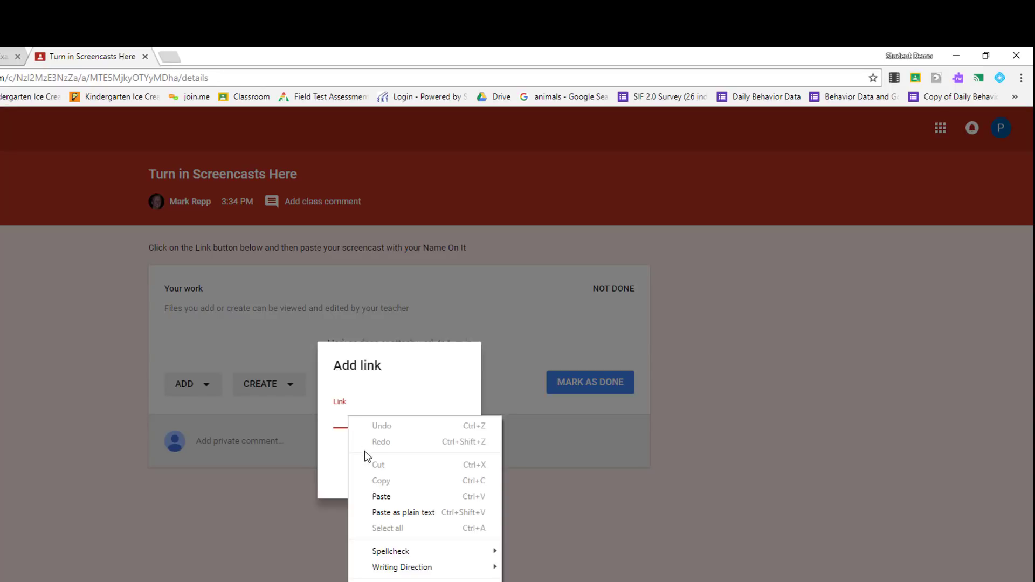
pyautogui.click(387, 493)
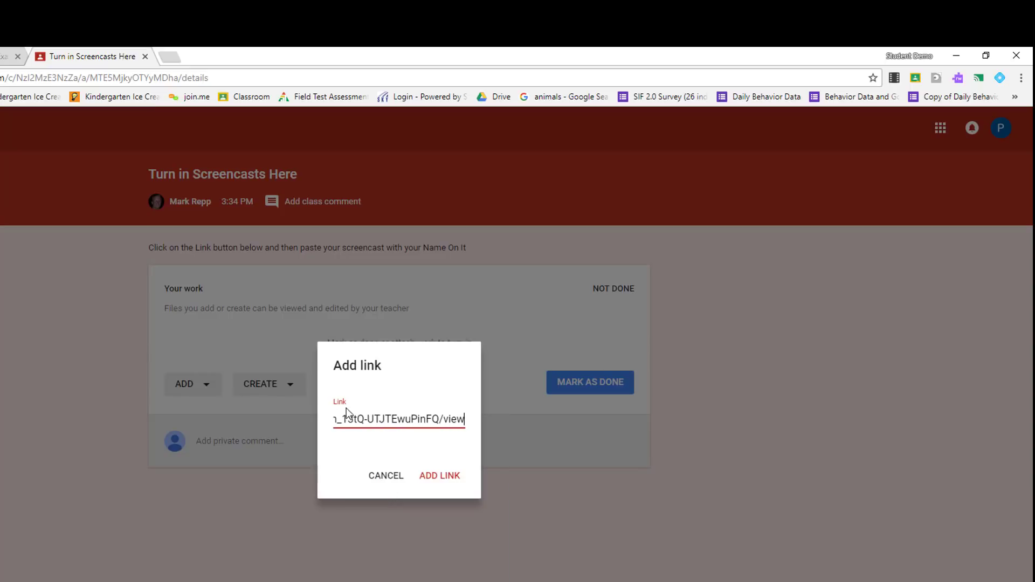
pyautogui.click(446, 481)
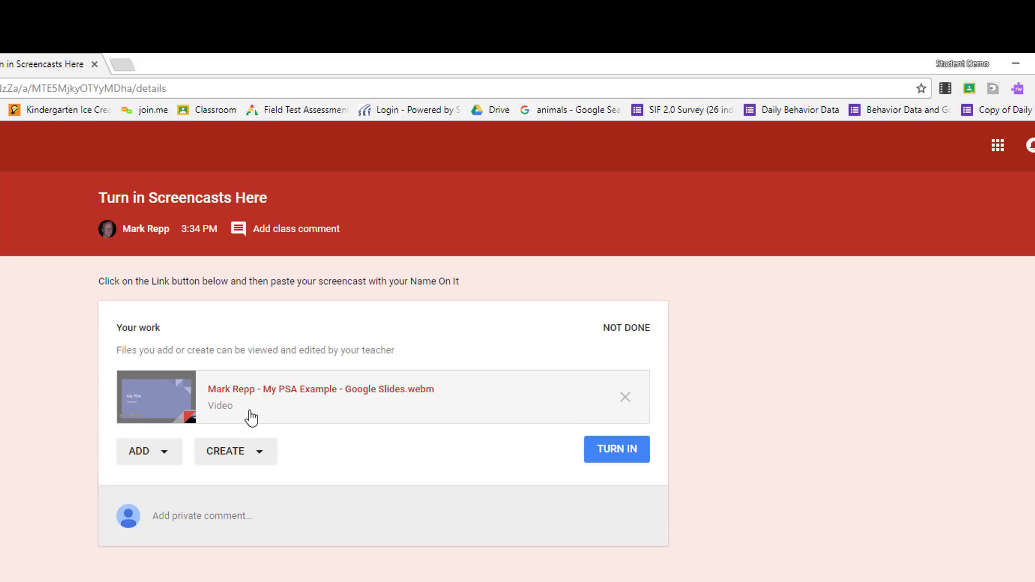
# - Attach the newest PSA screencast webm from Google Drive and turn in 'Turn in Screencasts Here'
pyautogui.click(142, 455)
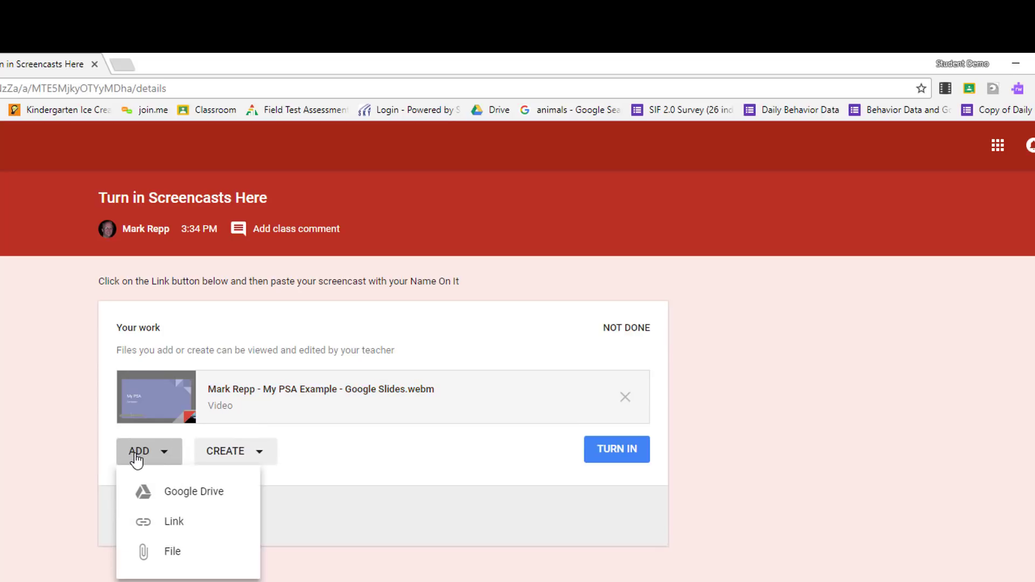
pyautogui.click(176, 492)
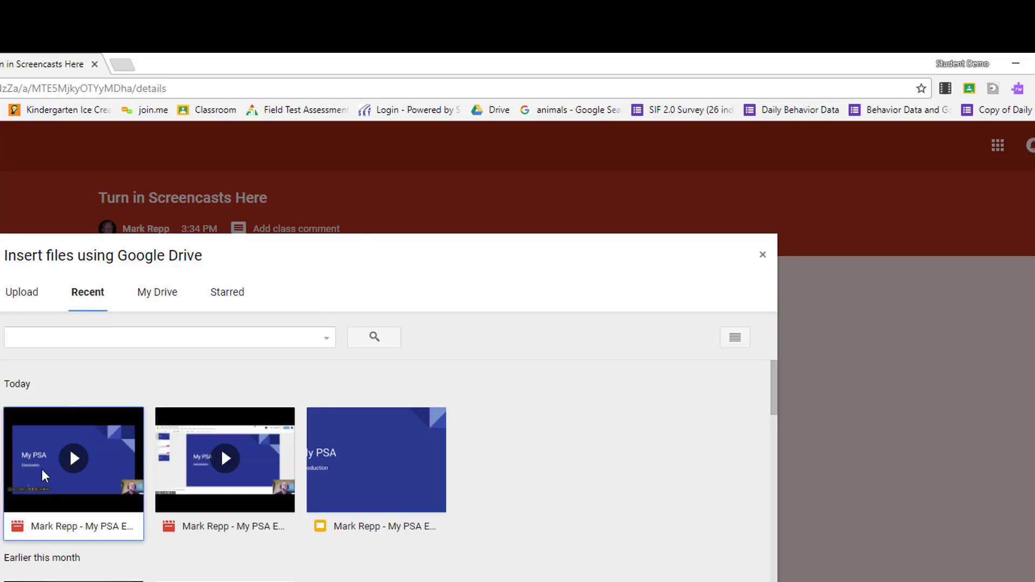
pyautogui.click(41, 432)
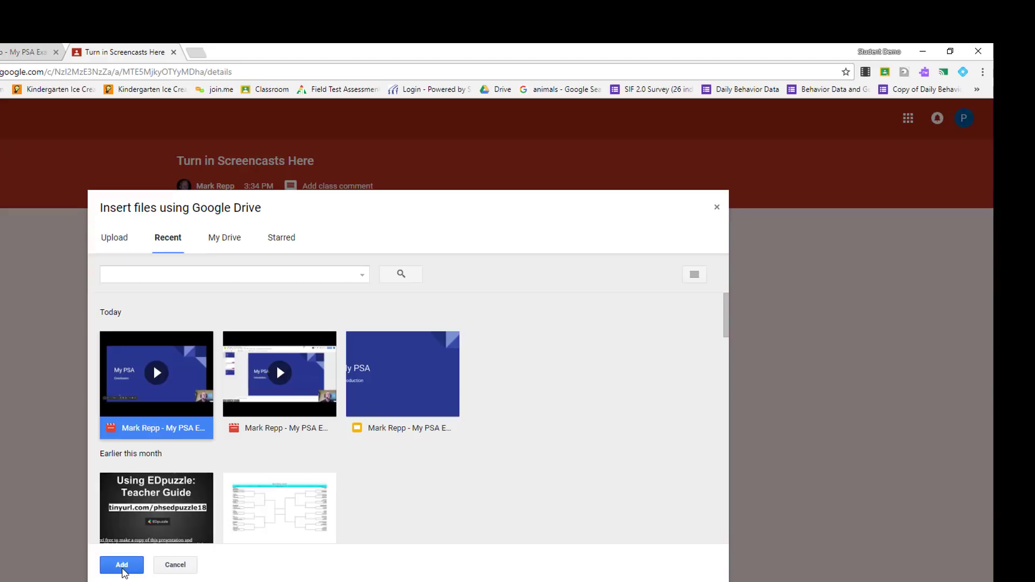
pyautogui.click(121, 566)
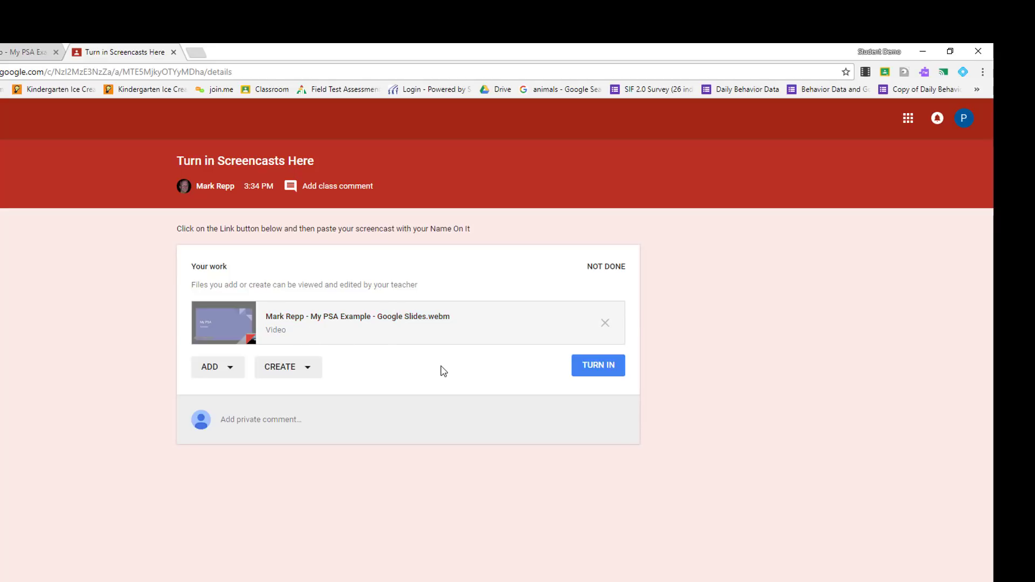
pyautogui.click(601, 369)
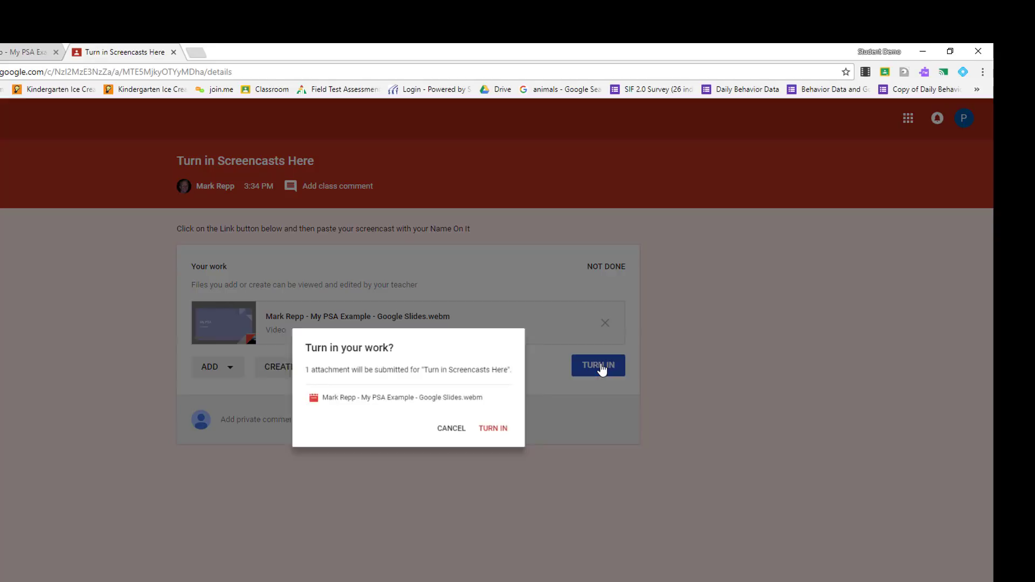
pyautogui.click(503, 433)
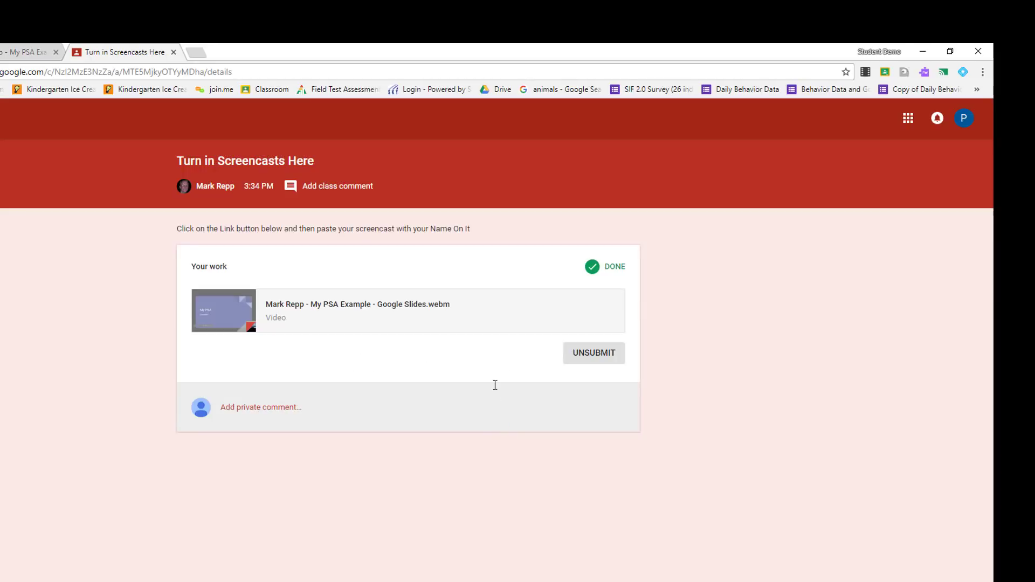
# - Close the Classroom tab and open Google Drive in a new browser tab
pyautogui.click(173, 52)
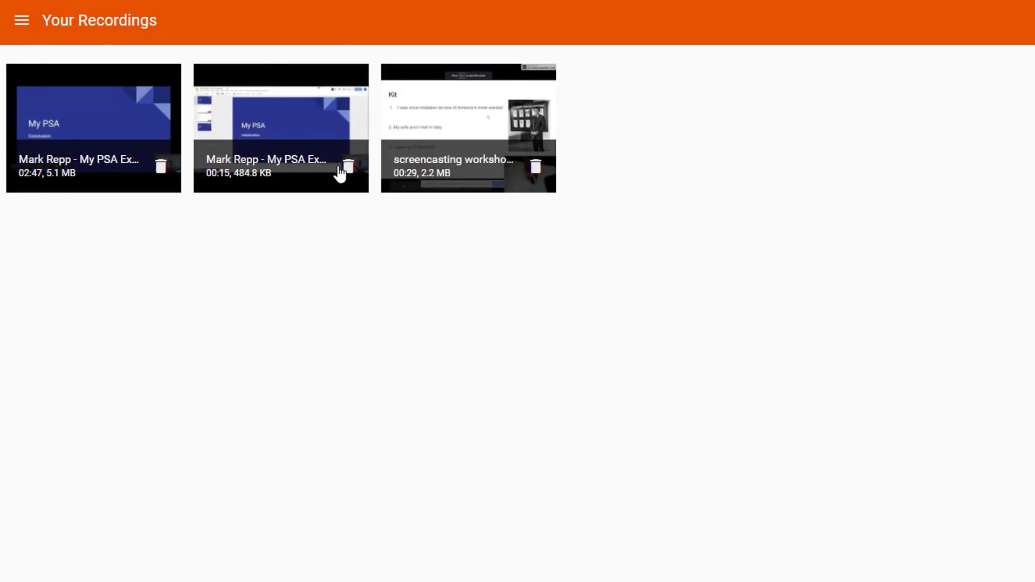
pyautogui.hotkey('ctrl', 't')
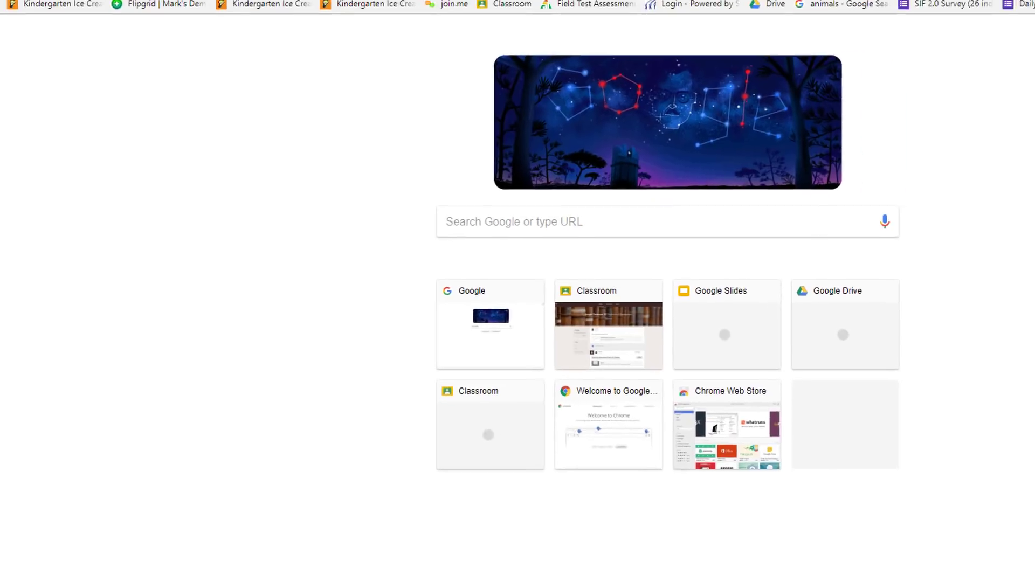
pyautogui.click(970, 65)
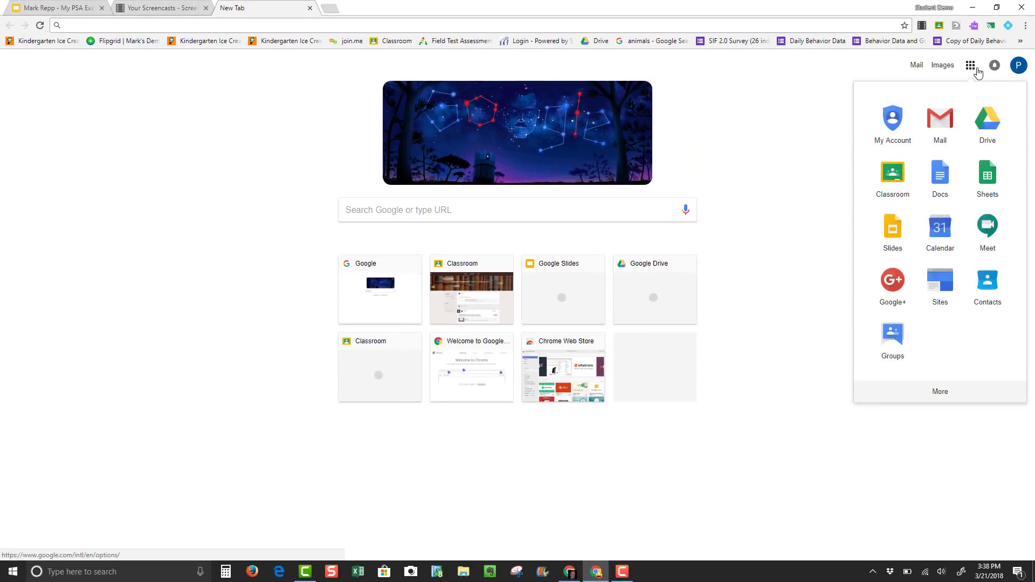
pyautogui.click(986, 120)
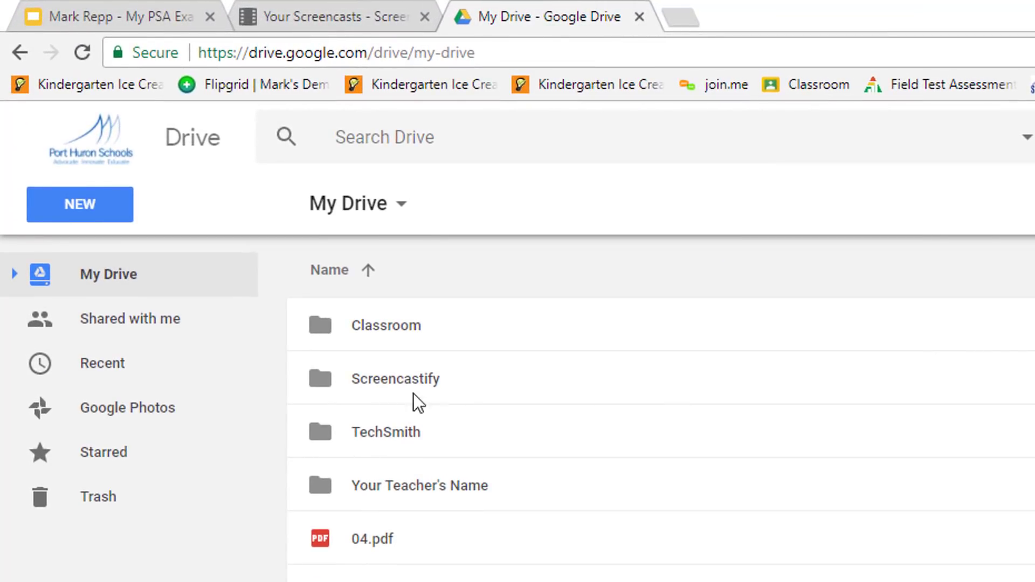
# - Change the Screencastify folder's colour to the Cardinal red swatch
pyautogui.click(384, 386)
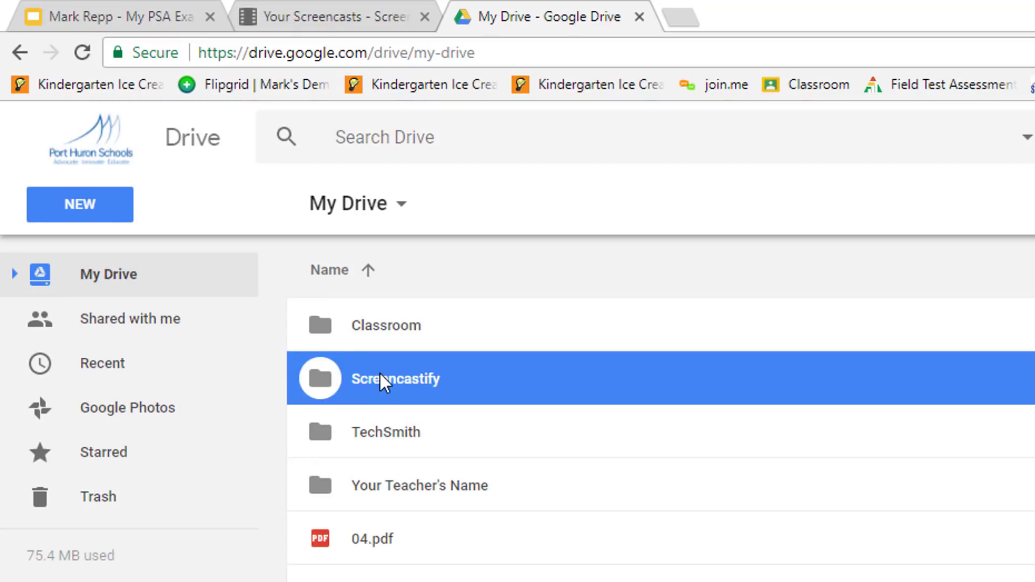
pyautogui.rightClick(380, 375)
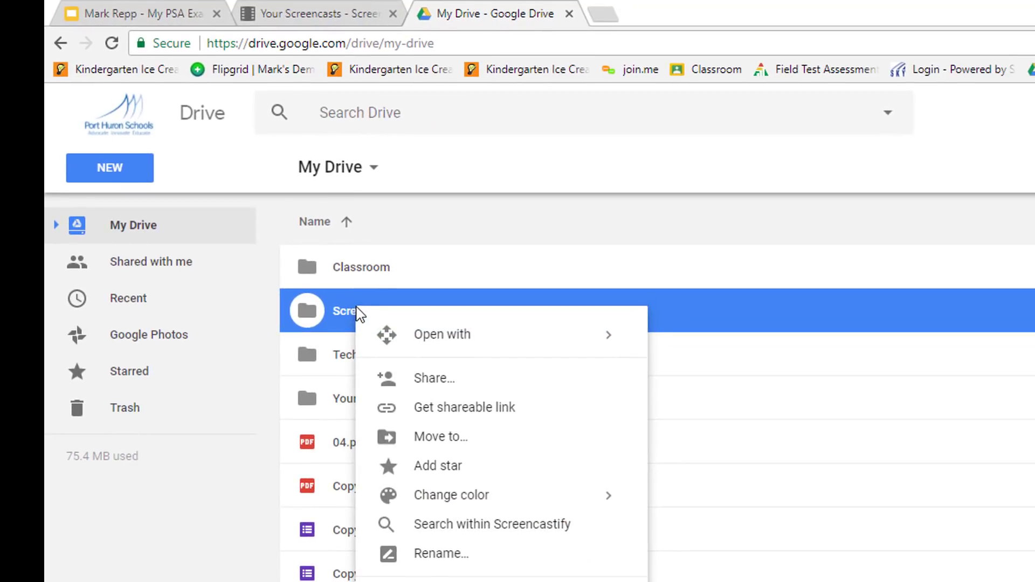
pyautogui.moveTo(451, 498)
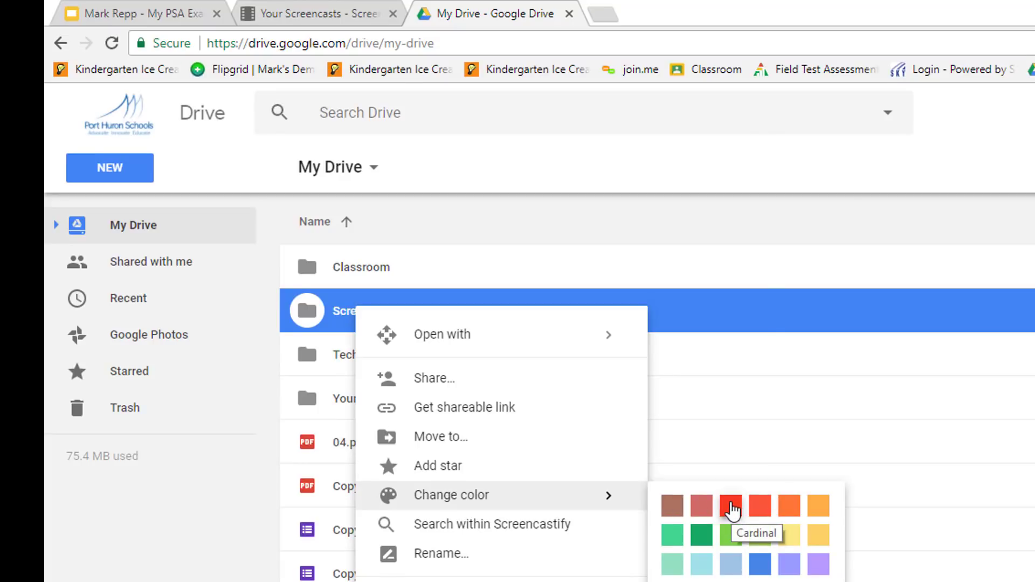
pyautogui.click(731, 506)
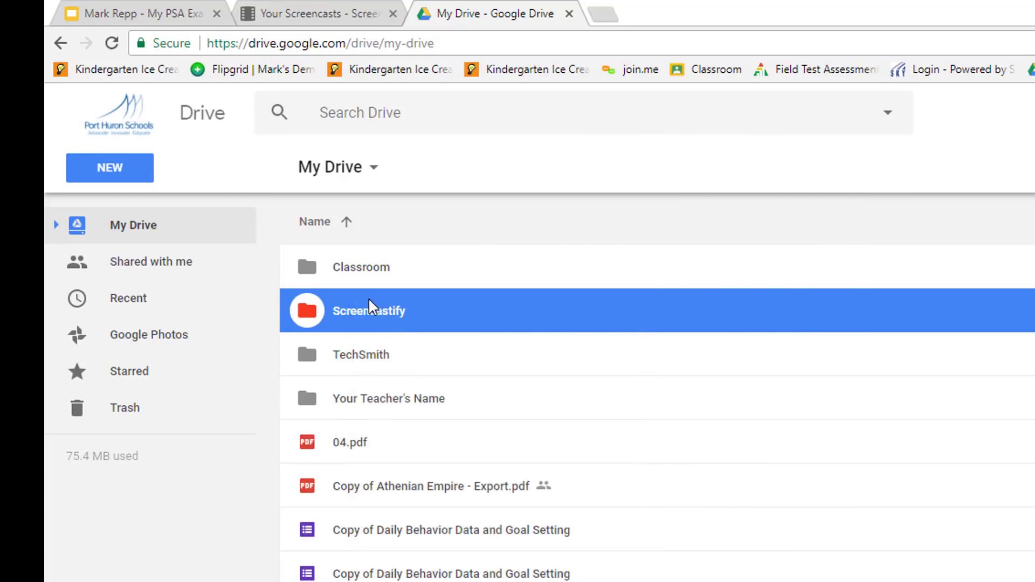